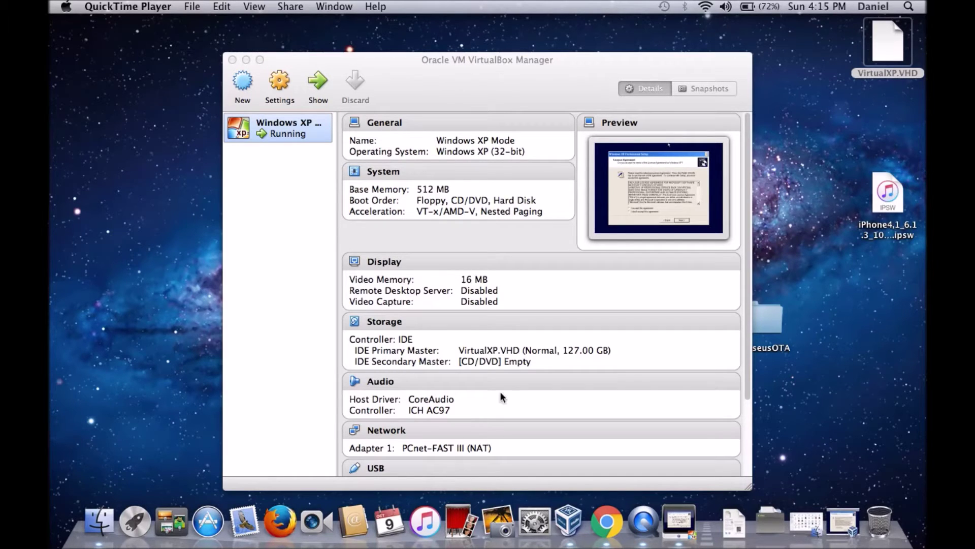
# Step: Switch to Chrome to review the Windows XP Mode Files folder in Google Drive, and minimize the browser
pyautogui.click(607, 519)
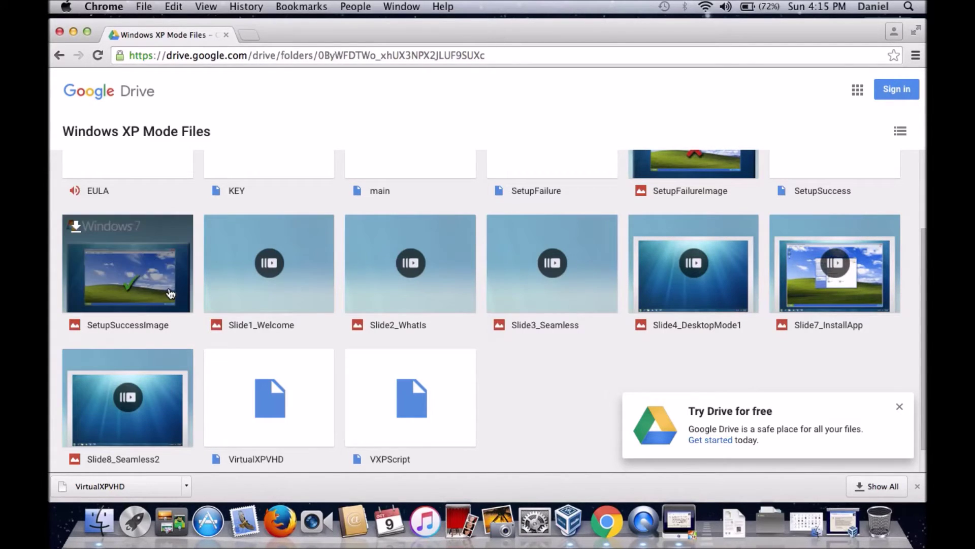
pyautogui.click(73, 32)
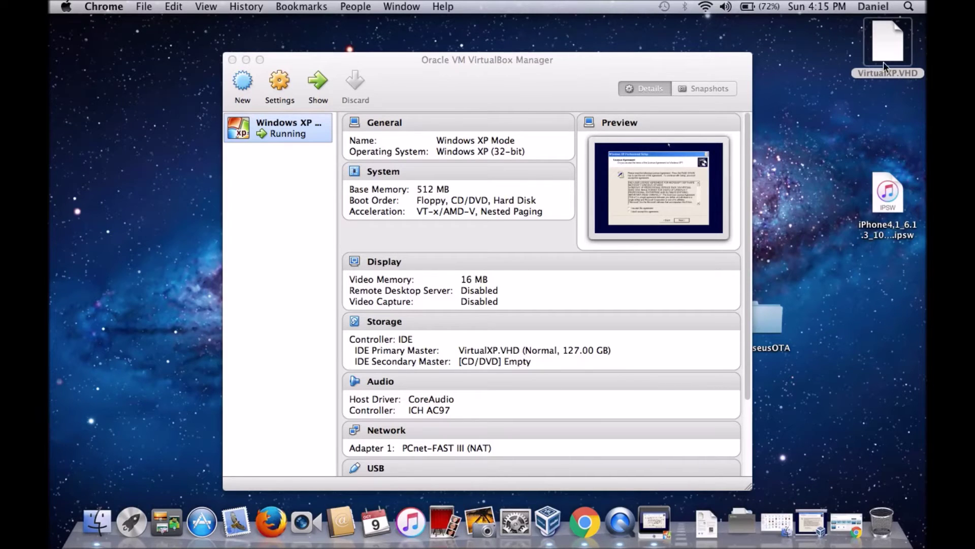
# Step: Begin a new Windows XP (32-bit) virtual machine named Windows in VirtualBox Manager, accepting the recommended 192 MB of memory
pyautogui.click(329, 222)
pyautogui.click(246, 88)
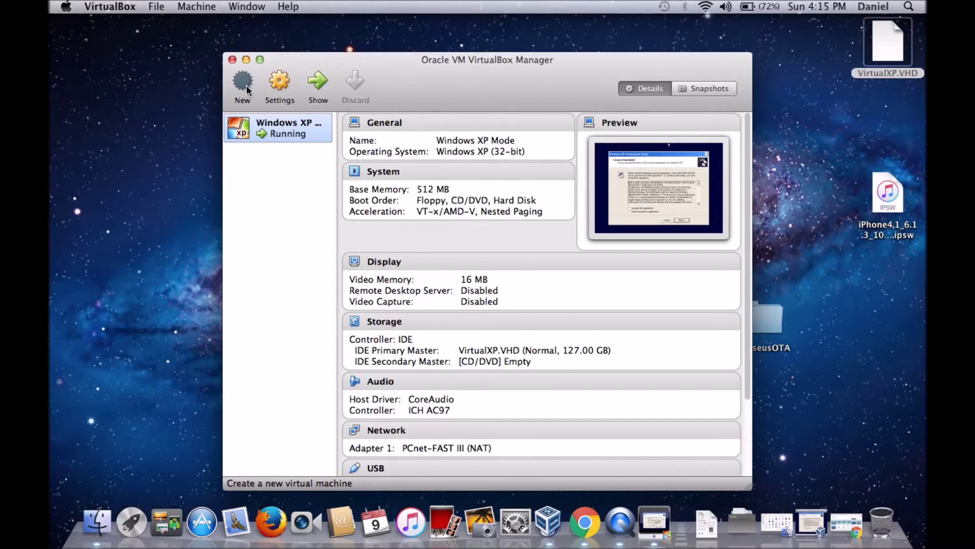
pyautogui.click(763, 199)
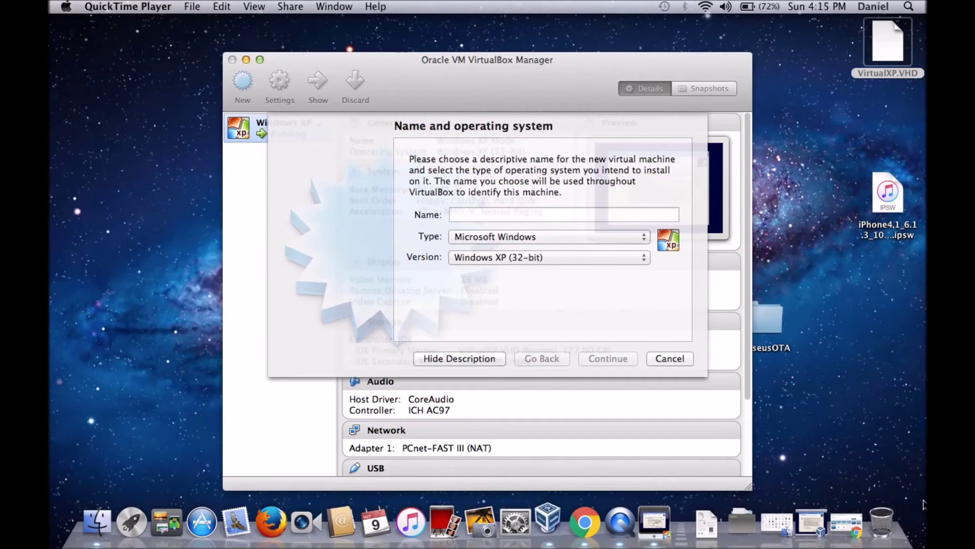
pyautogui.click(561, 213)
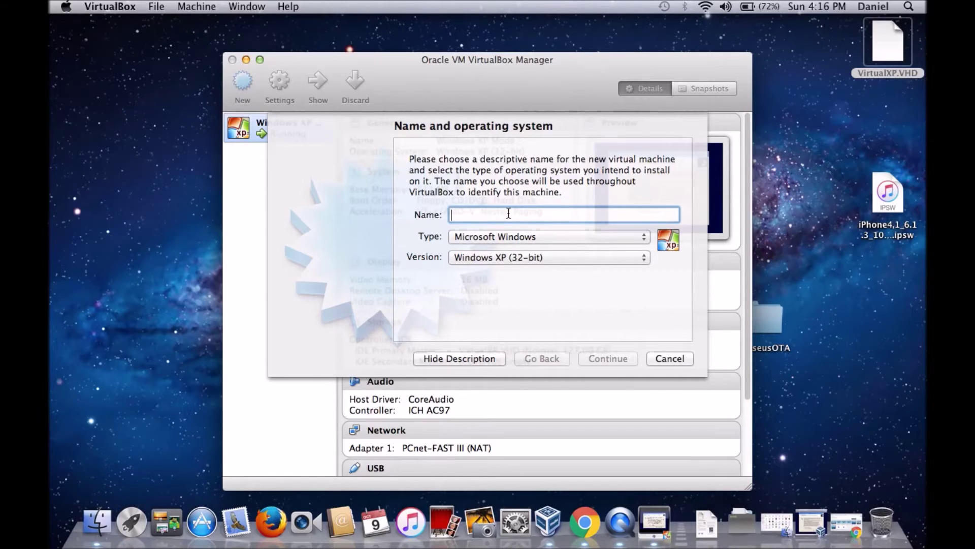
pyautogui.write('Windows')
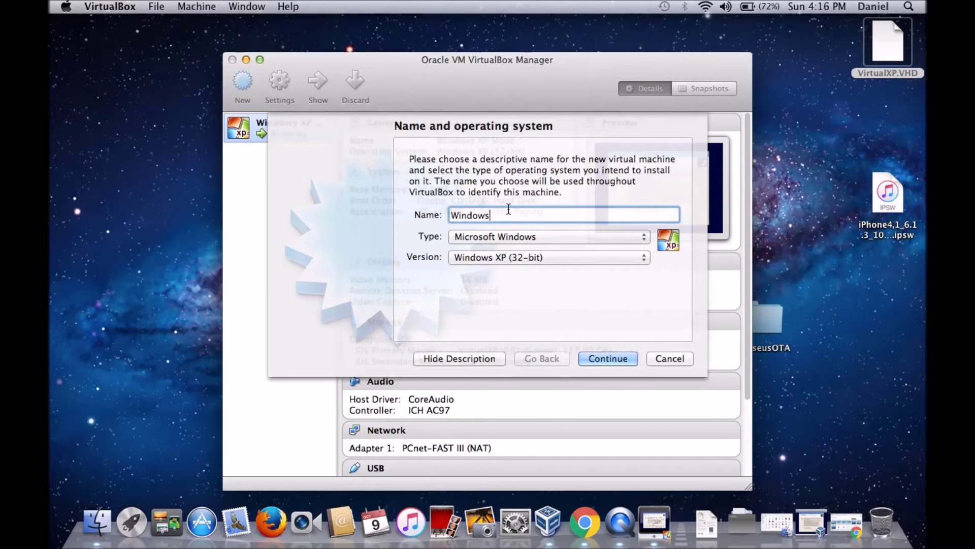
pyautogui.click(587, 362)
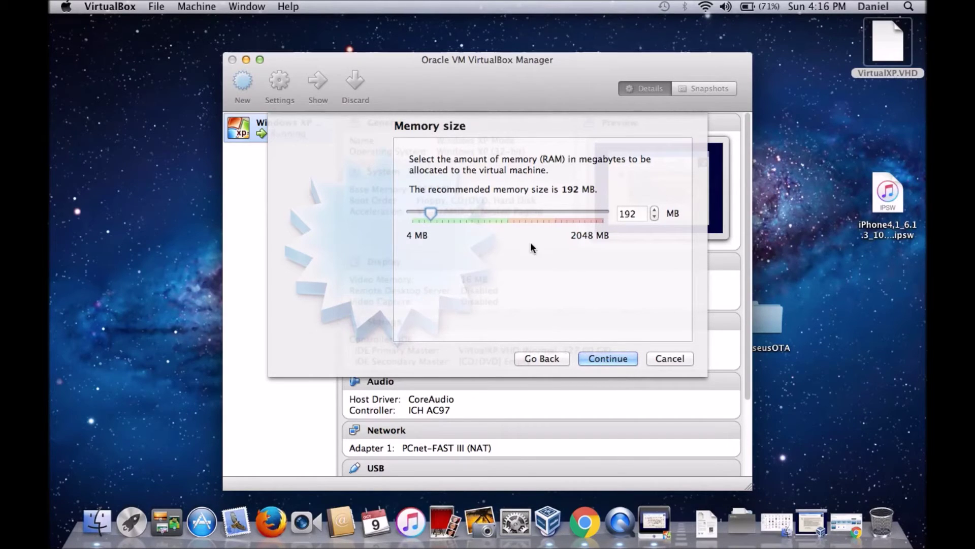
pyautogui.click(612, 362)
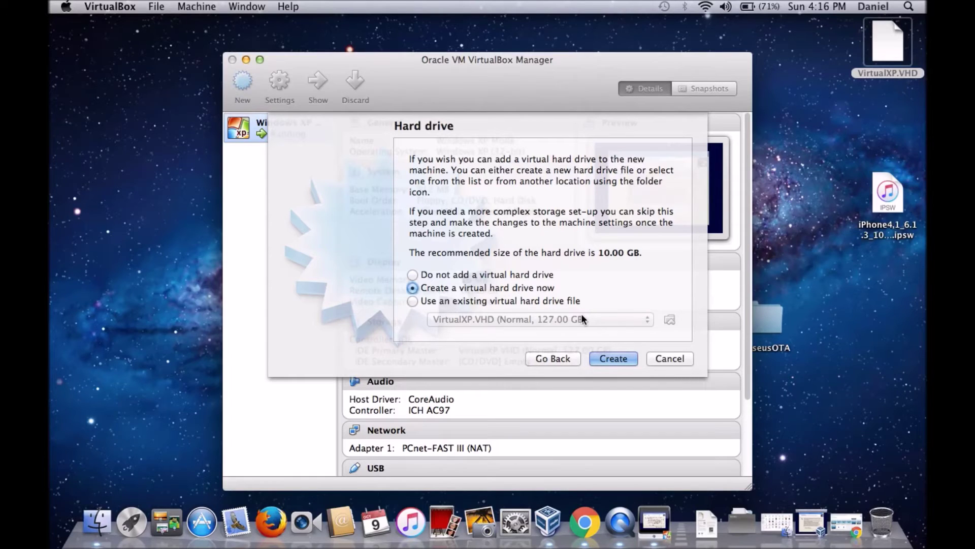
# Step: Try using VirtualXP.VHD from the Desktop as the existing virtual hard drive, and abandon the new virtual machine
pyautogui.click(564, 301)
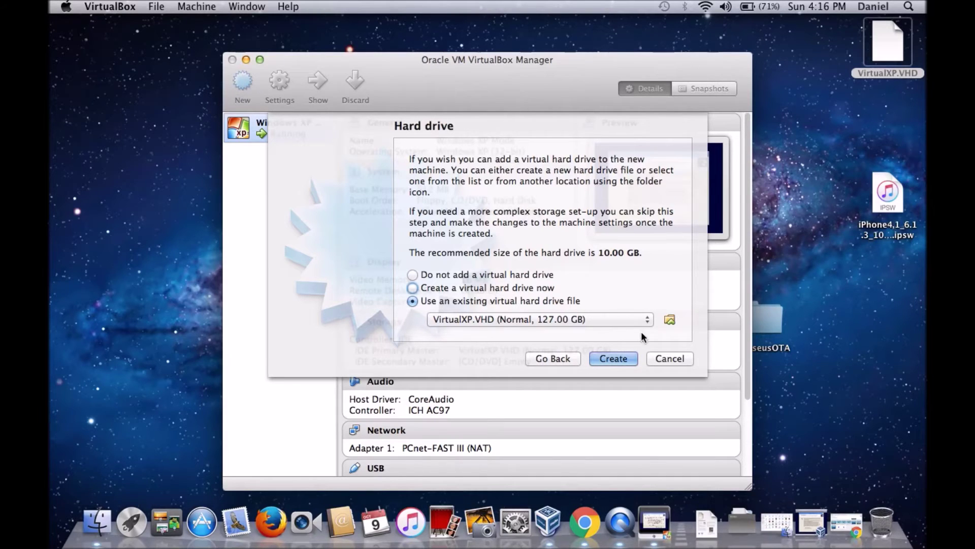
pyautogui.click(671, 319)
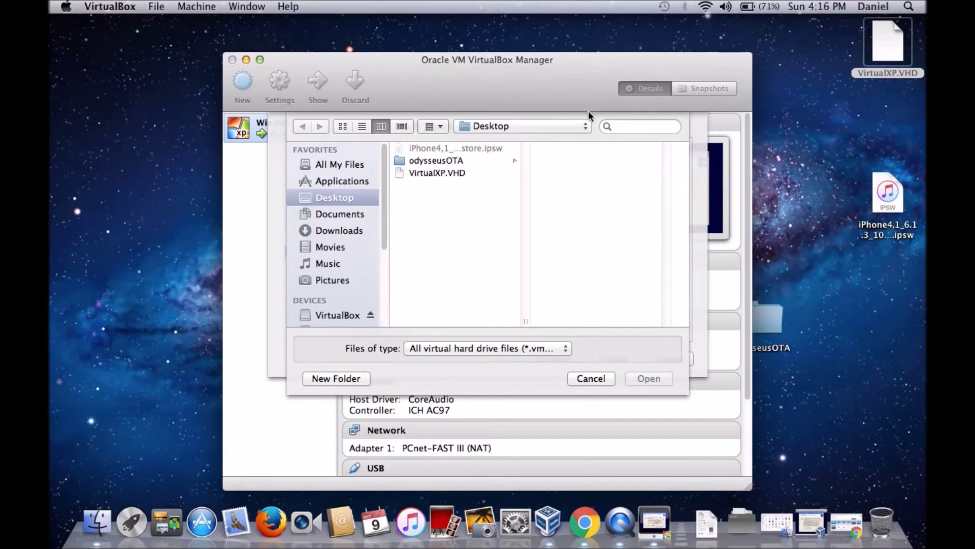
pyautogui.click(448, 172)
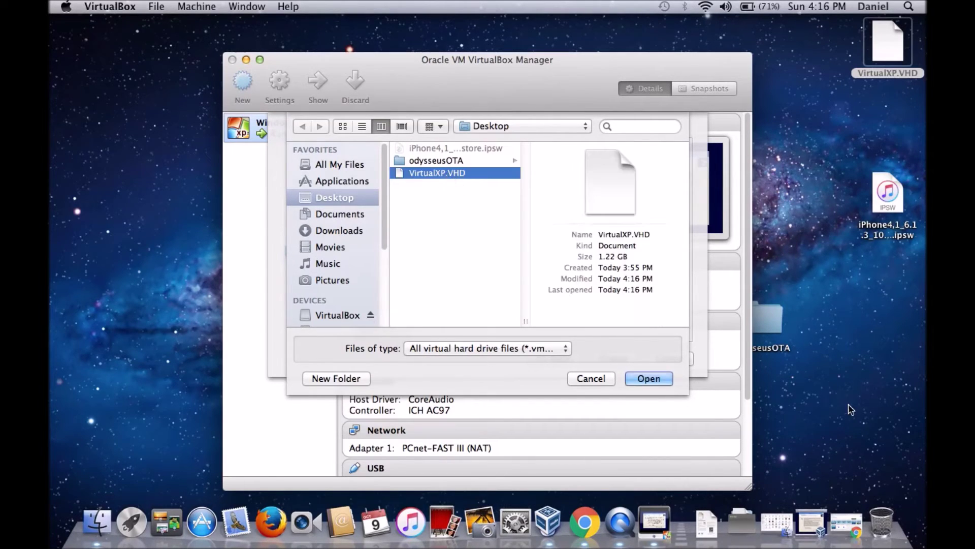
pyautogui.click(591, 379)
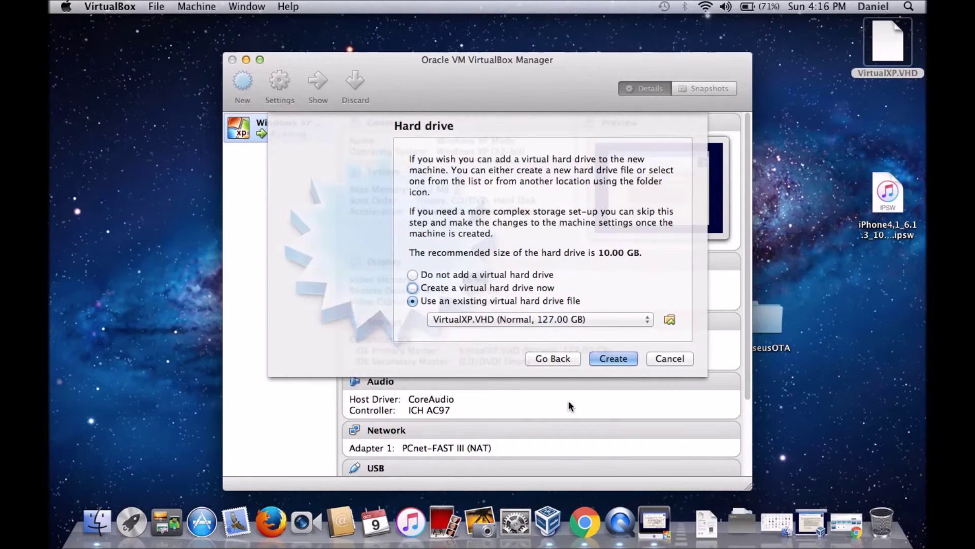
pyautogui.click(668, 357)
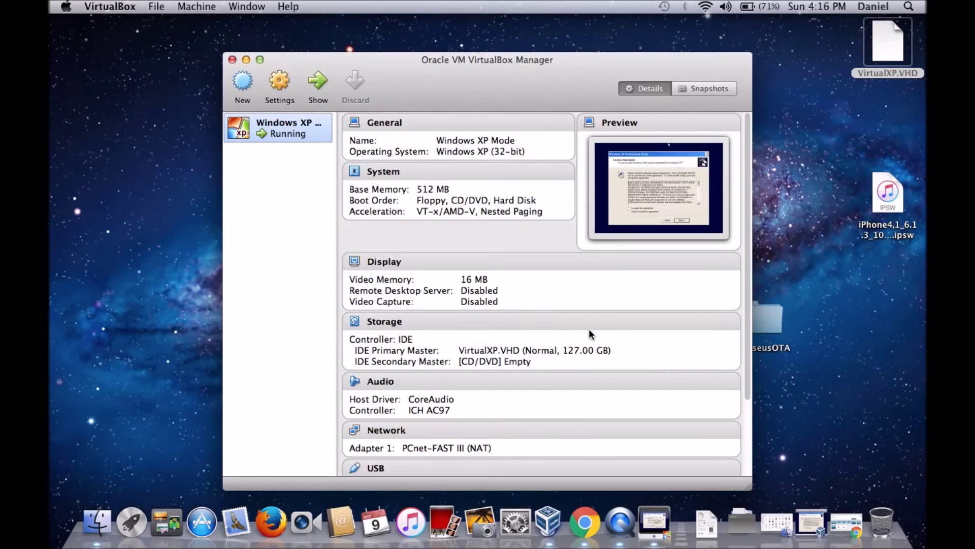
# Step: Bring up the running Windows XP Mode machine and accept the license agreement in Windows XP setup
pyautogui.click(653, 520)
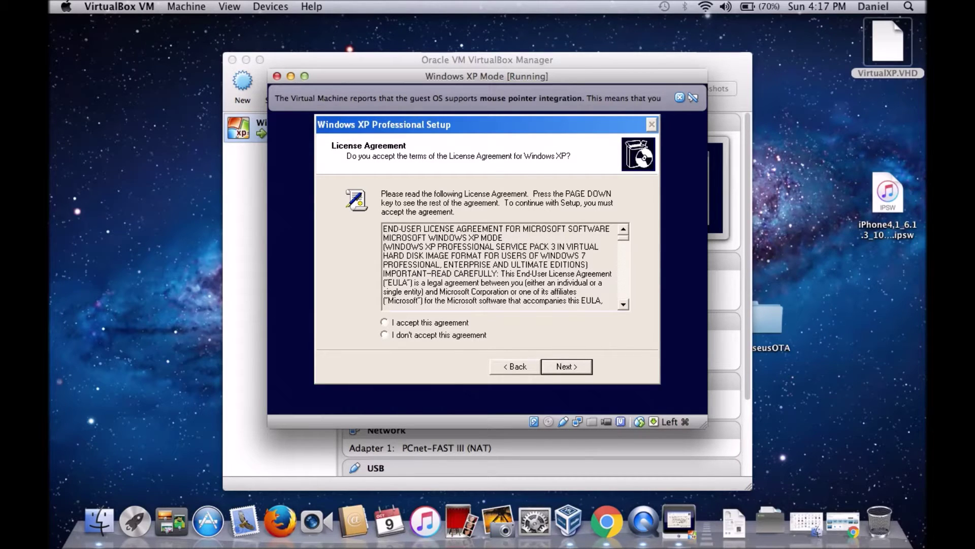
pyautogui.press('Tab')
pyautogui.press('Up')
pyautogui.press('Return')
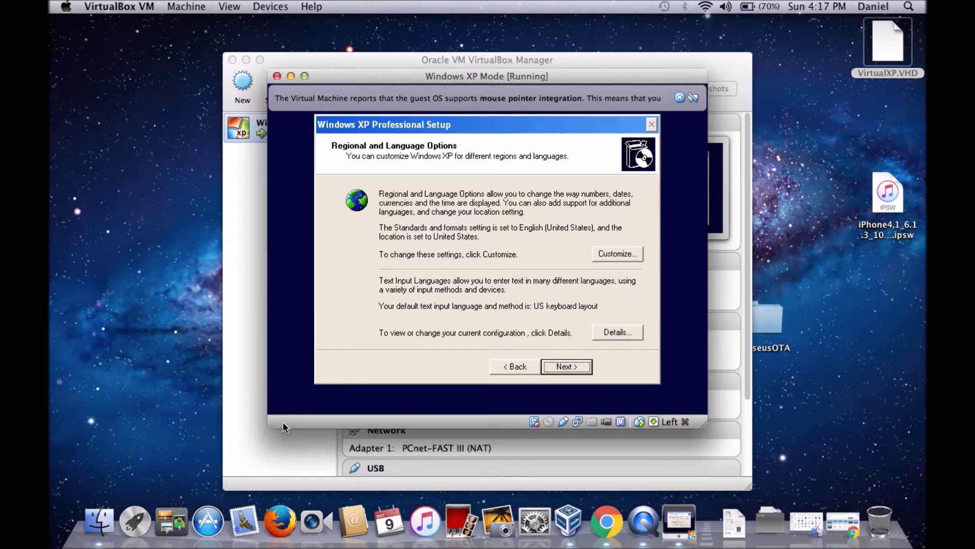
# Step: Complete the remaining setup pages with computer name DC, keeping the default regional, date and time zone settings
pyautogui.press('Return')
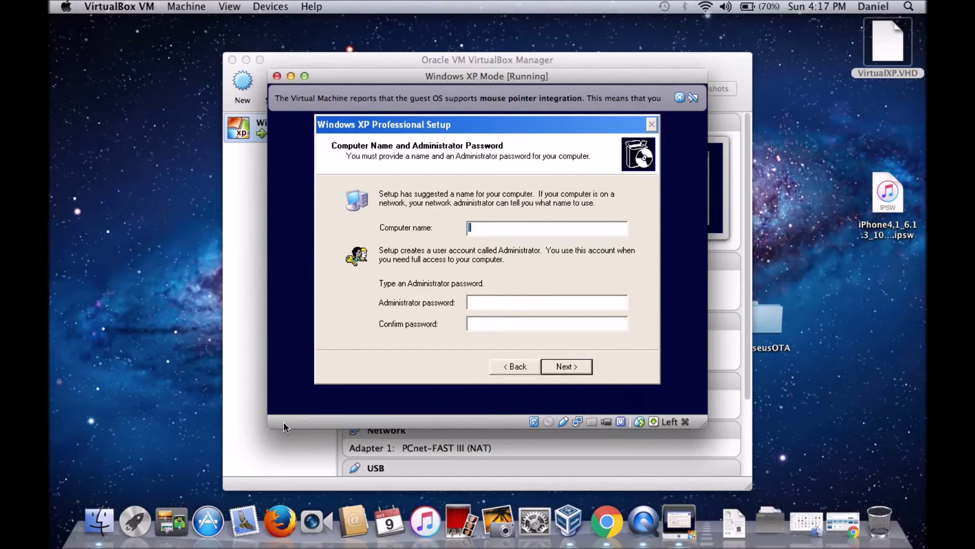
pyautogui.write('DC')
pyautogui.press('Return')
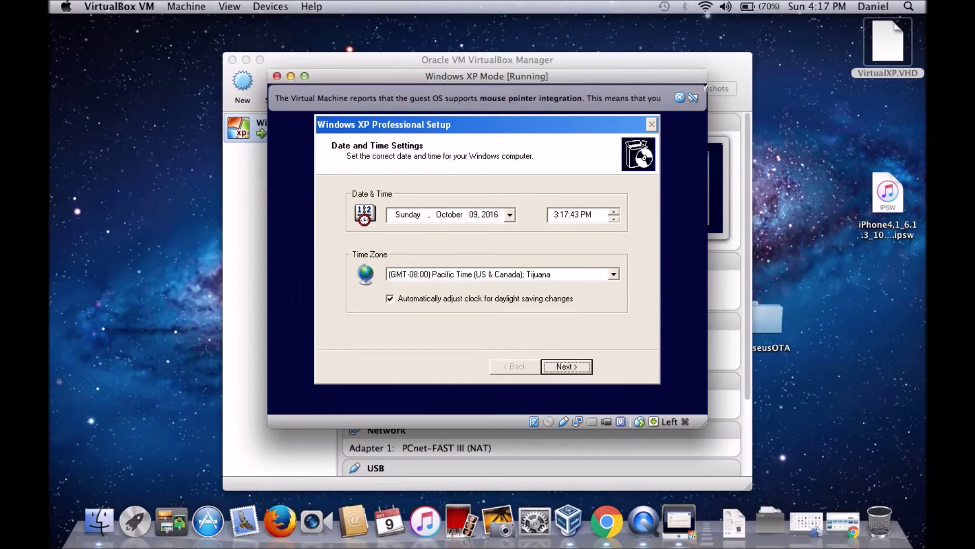
pyautogui.press('Return')
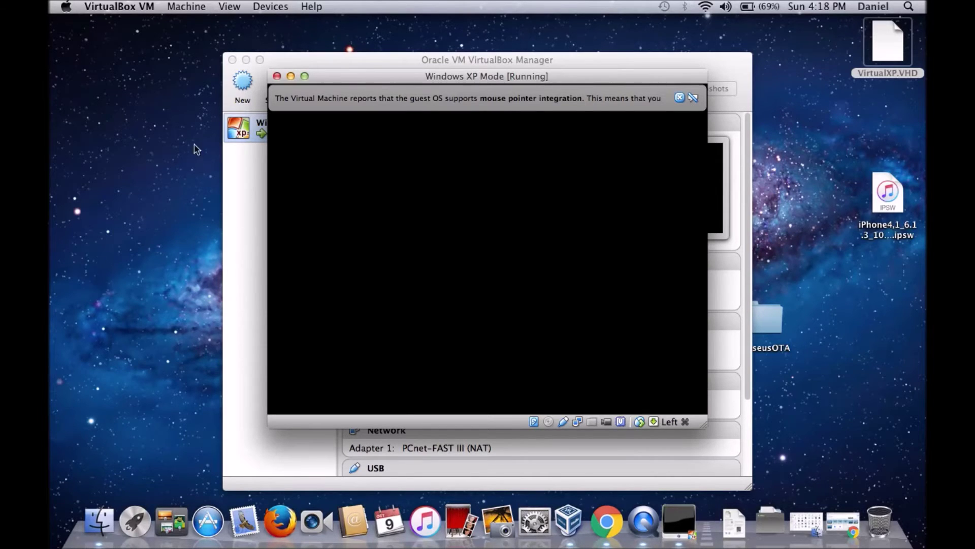
# Step: Reset the Windows XP Mode virtual machine and confirm the reset
pyautogui.click(201, 7)
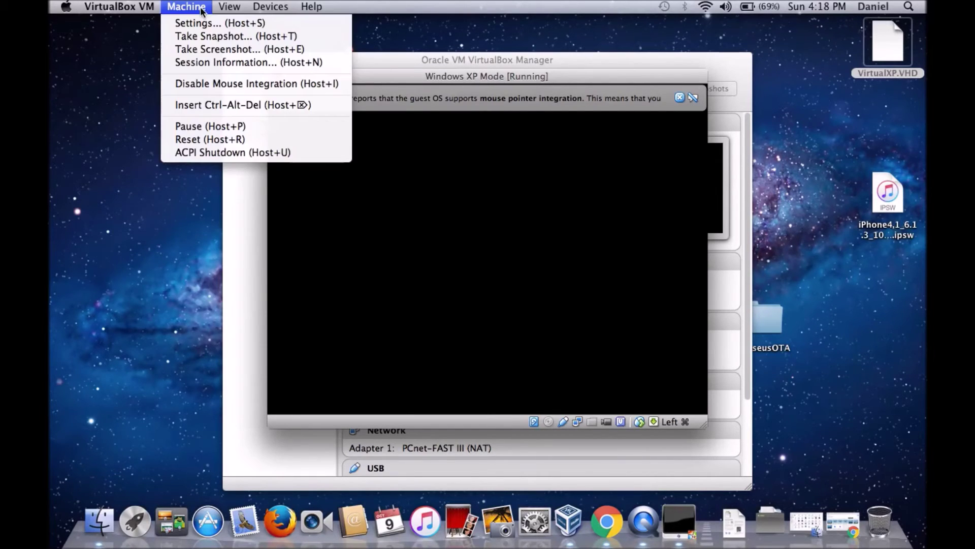
pyautogui.click(223, 139)
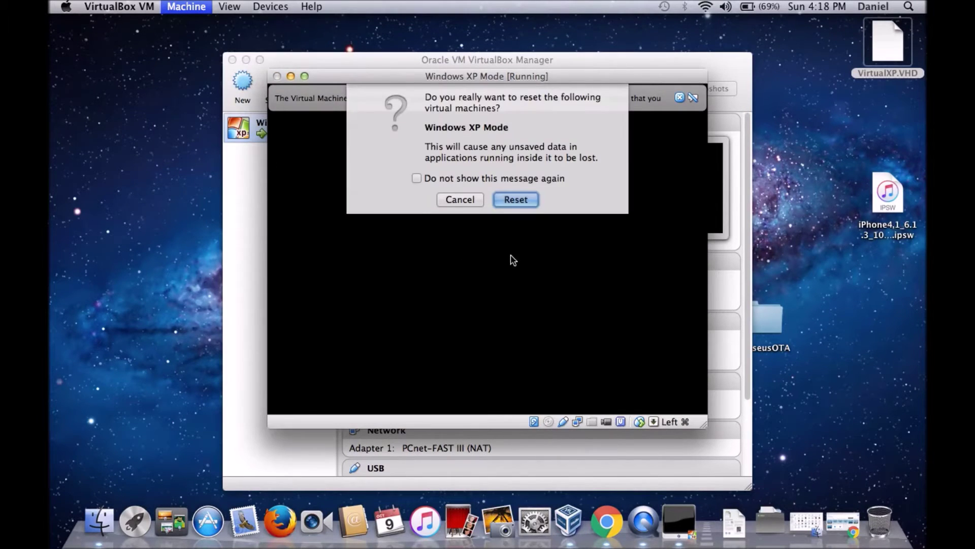
pyautogui.click(519, 201)
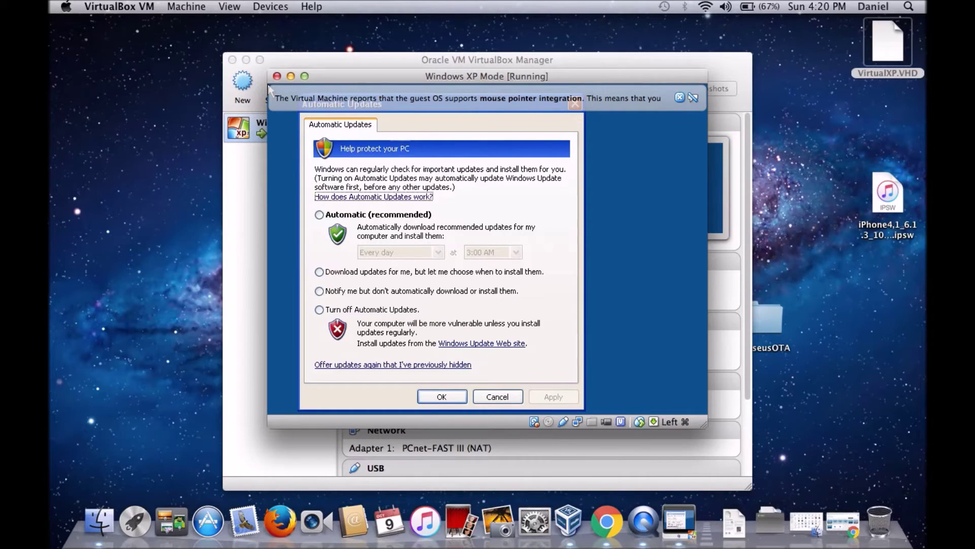
# Step: Choose to turn off Automatic Updates in Windows XP and confirm the setting
pyautogui.press('Tab')
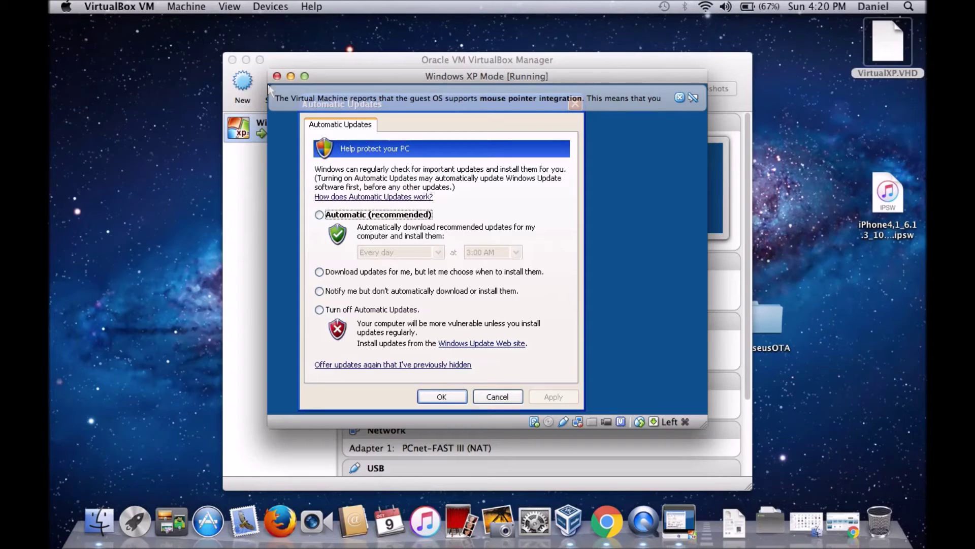
pyautogui.press('Down')
pyautogui.press('Down')
pyautogui.press('Down')
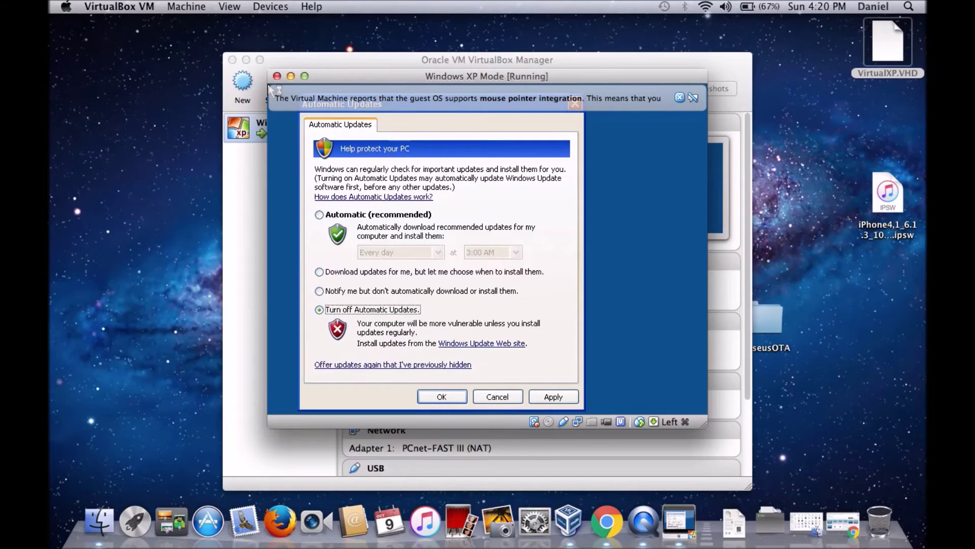
pyautogui.press('Return')
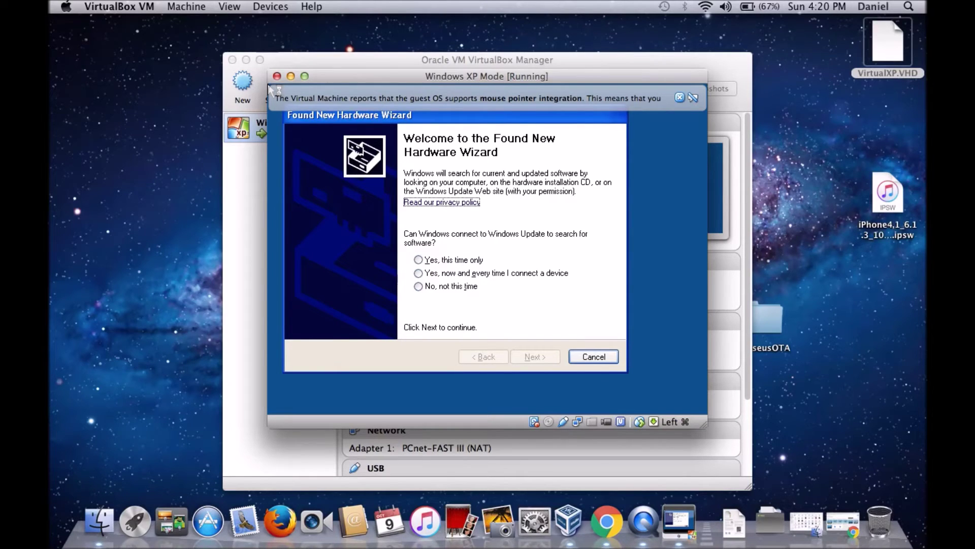
# Step: Run the Found New Hardware Wizard for the video controller without Windows Update, using automatic installation, and finish it
pyautogui.press('Tab')
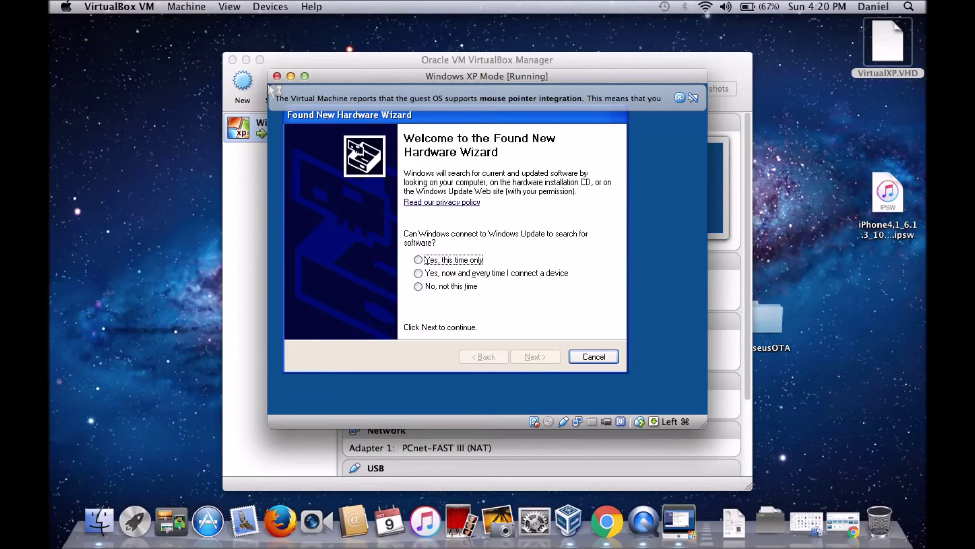
pyautogui.press('Down')
pyautogui.press('Down')
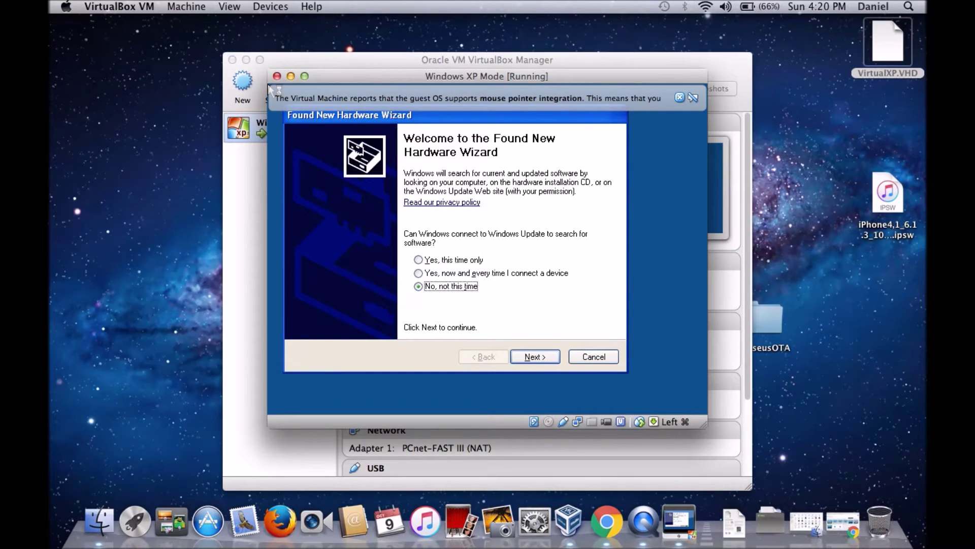
pyautogui.press('Return')
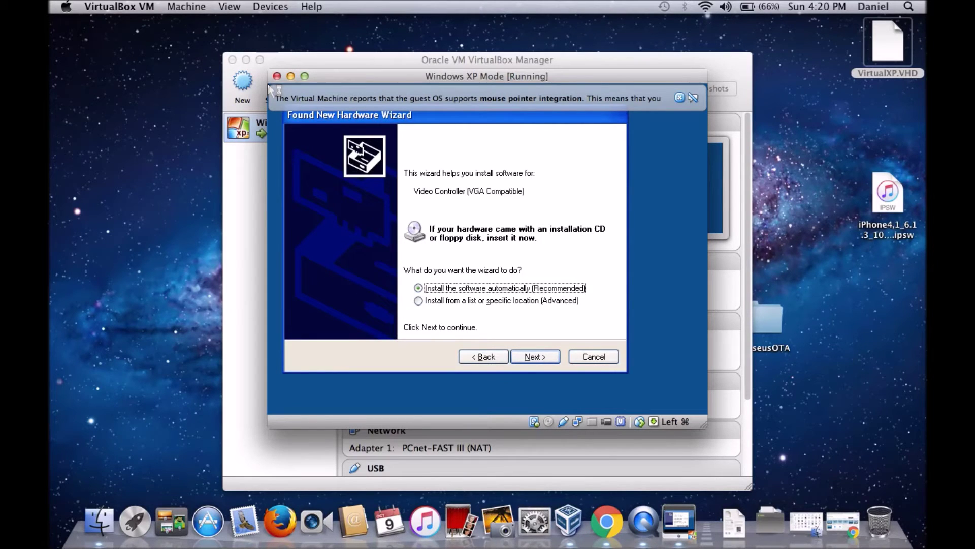
pyautogui.press('Return')
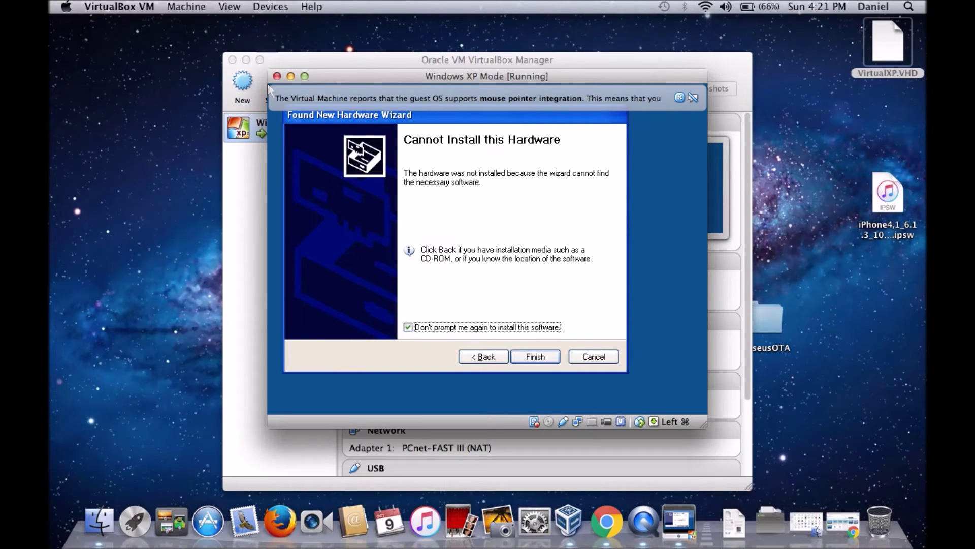
pyautogui.press('Return')
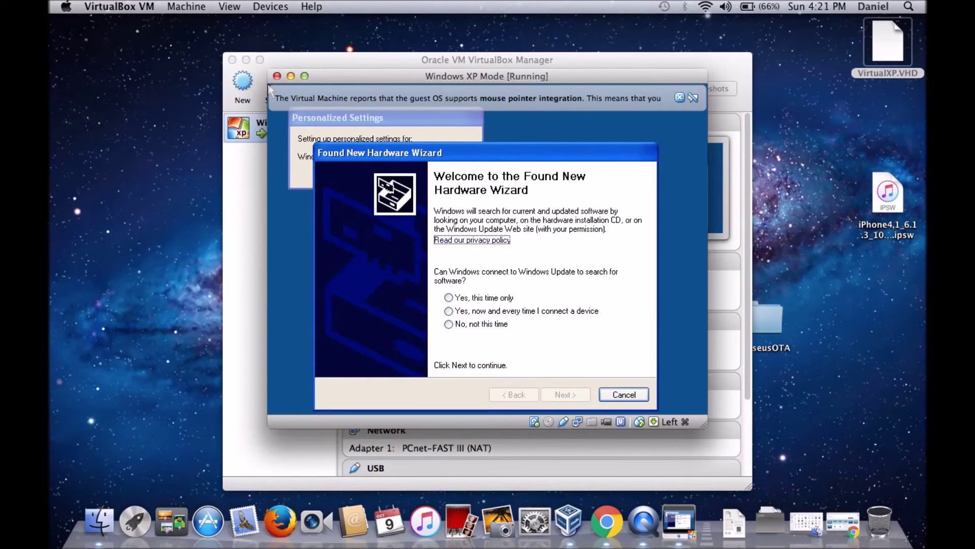
# Step: Complete the second Found New Hardware Wizard with No, not this time for Windows Update and no further install prompts
pyautogui.press('Tab')
pyautogui.press('Down')
pyautogui.press('Down')
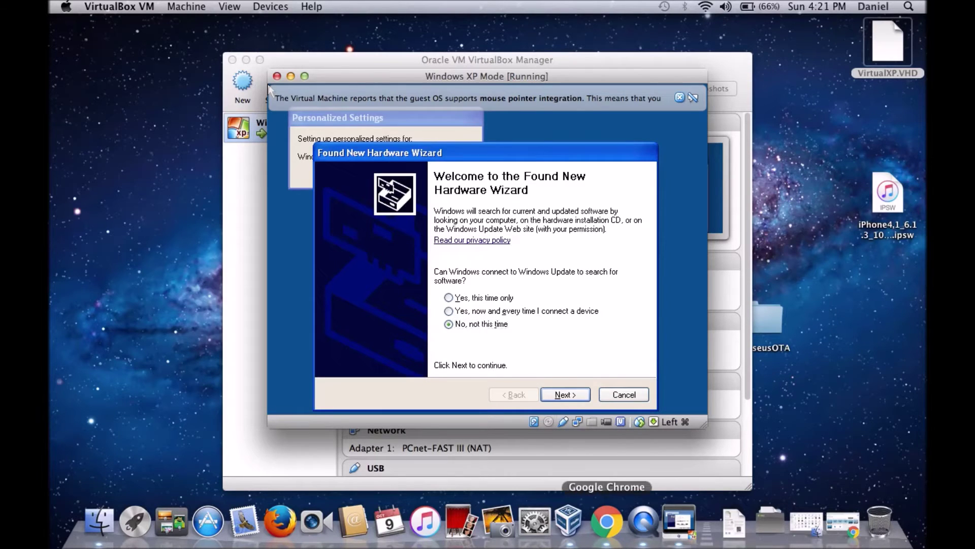
pyautogui.press('Return')
pyautogui.press('Return')
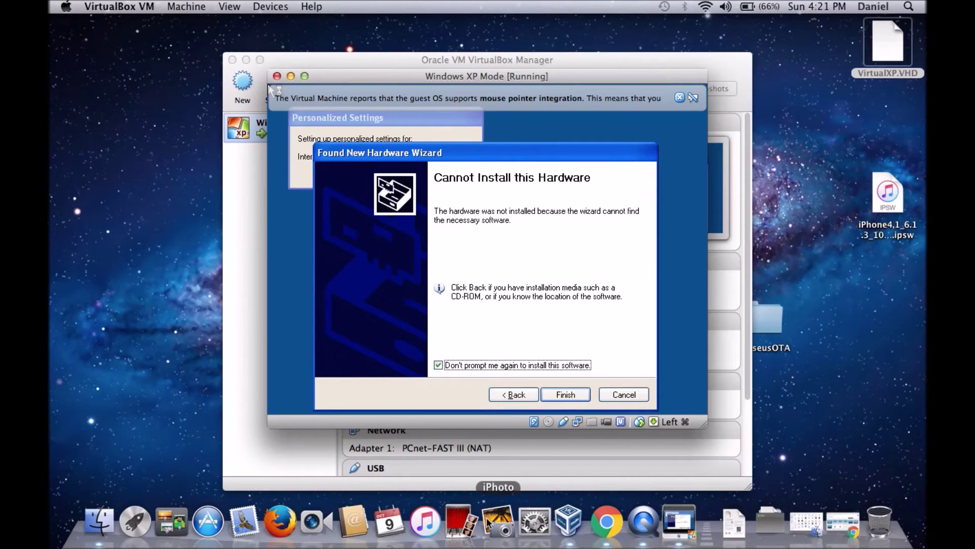
pyautogui.press('Return')
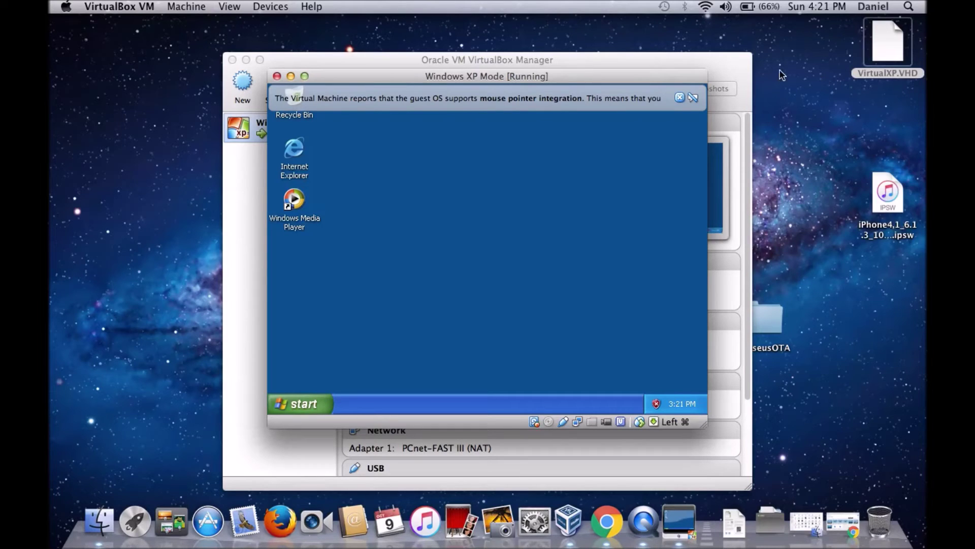
# Step: Dismiss the mouse pointer integration message and insert the Guest Additions CD image into the virtual machine
pyautogui.click(679, 98)
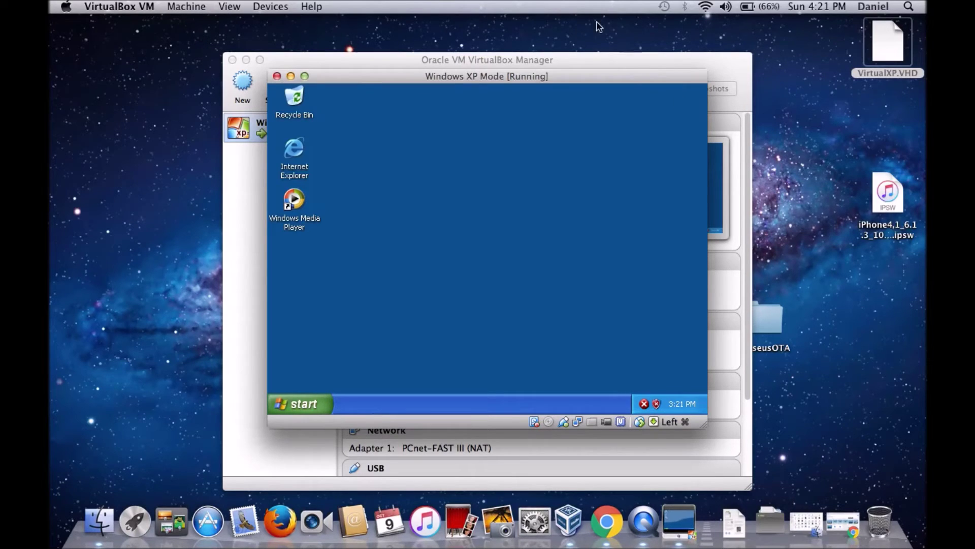
pyautogui.click(185, 6)
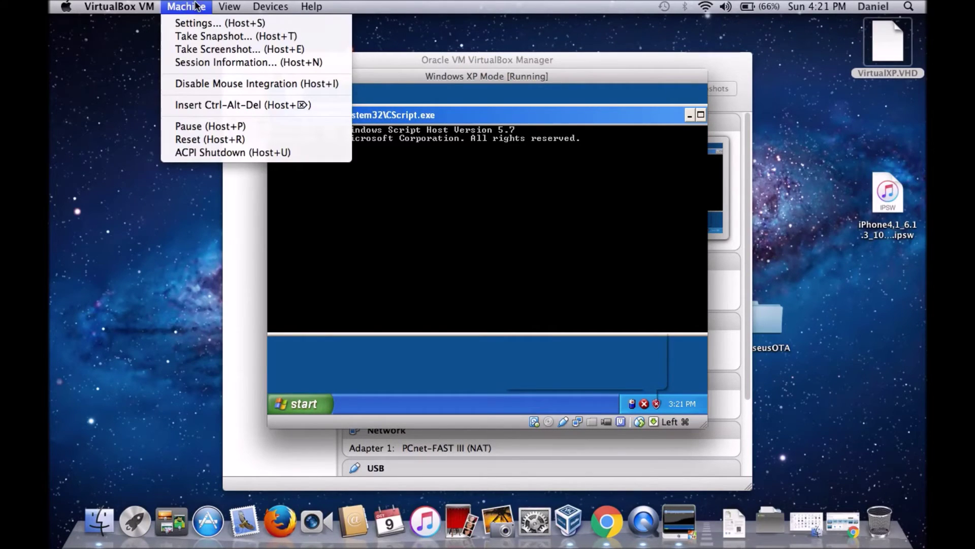
pyautogui.moveTo(258, 5)
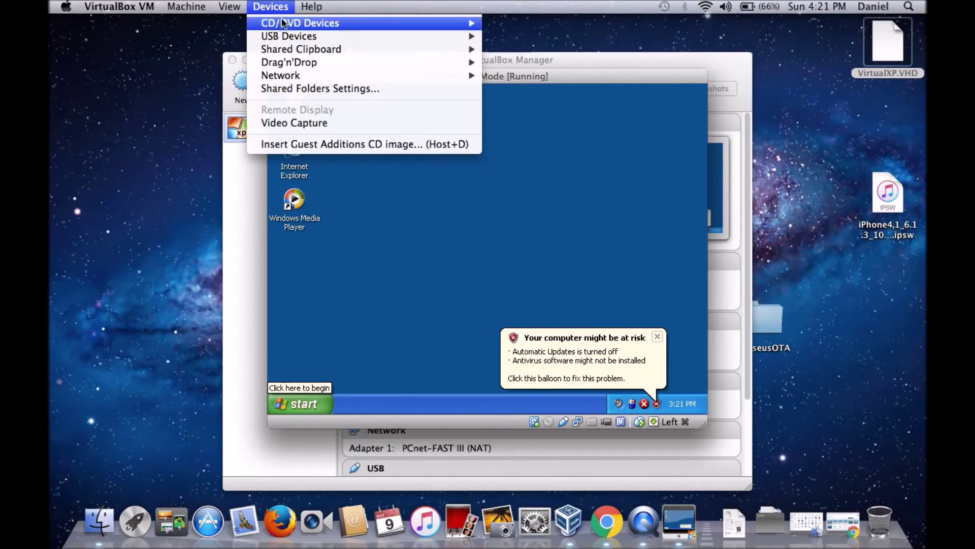
pyautogui.click(302, 144)
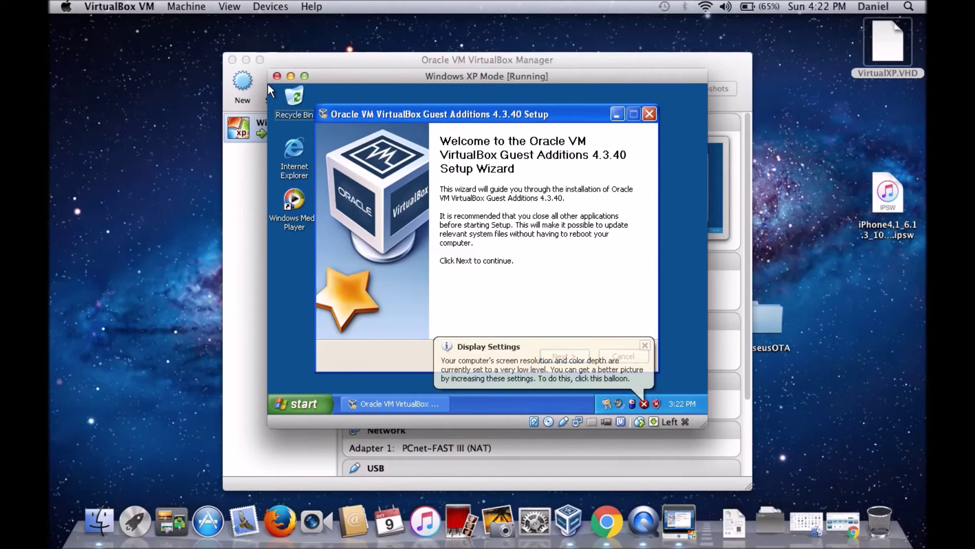
pyautogui.hotkey('ctrl', 'Escape')
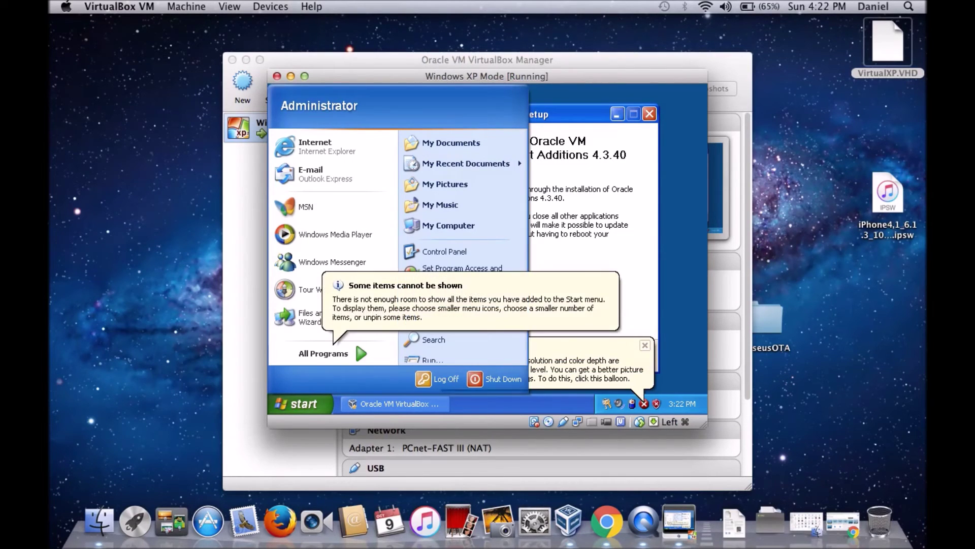
pyautogui.hotkey('ctrl', 'Escape')
pyautogui.hotkey('ctrl', 'Escape')
pyautogui.press('Escape')
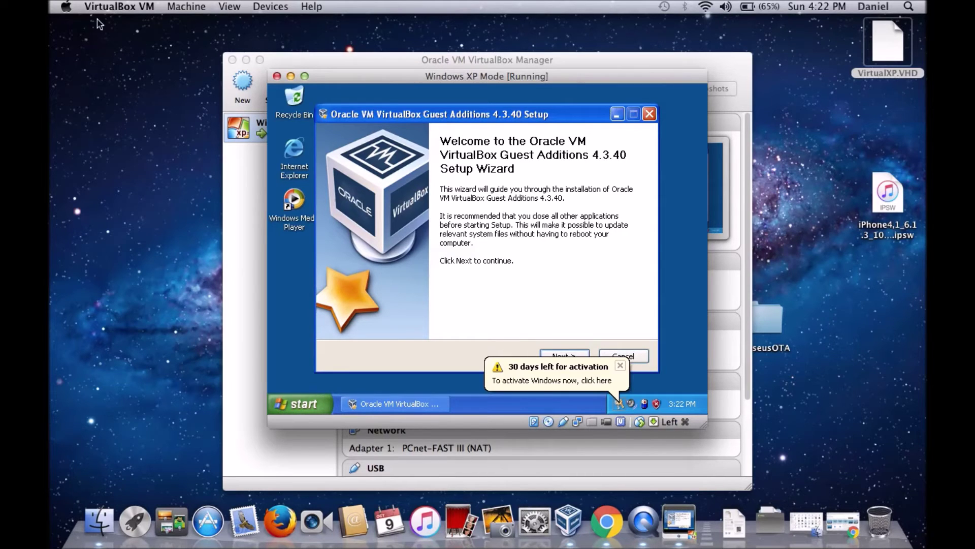
# Step: Disable mouse integration for the virtual machine and let it capture the mouse pointer
pyautogui.click(184, 6)
pyautogui.click(184, 6)
pyautogui.click(183, 6)
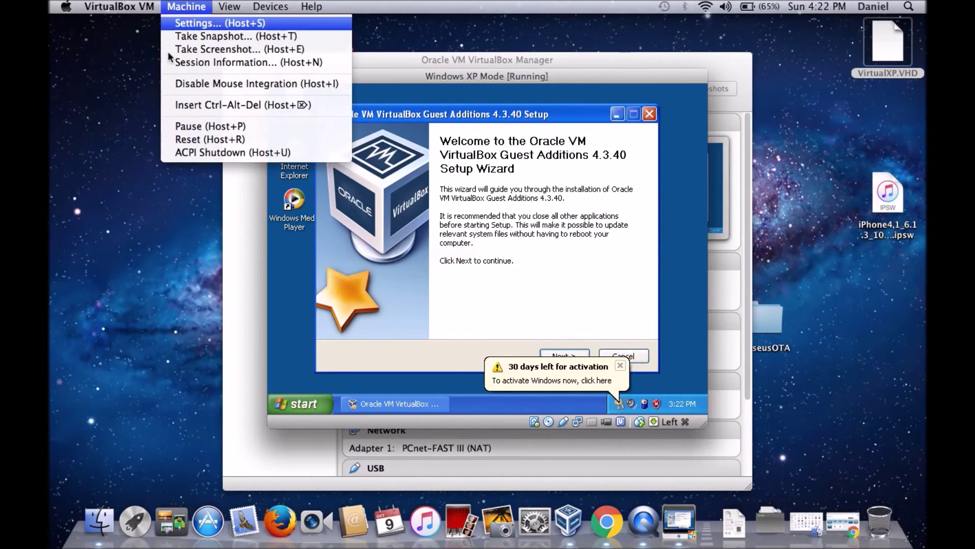
pyautogui.click(178, 83)
pyautogui.click(457, 260)
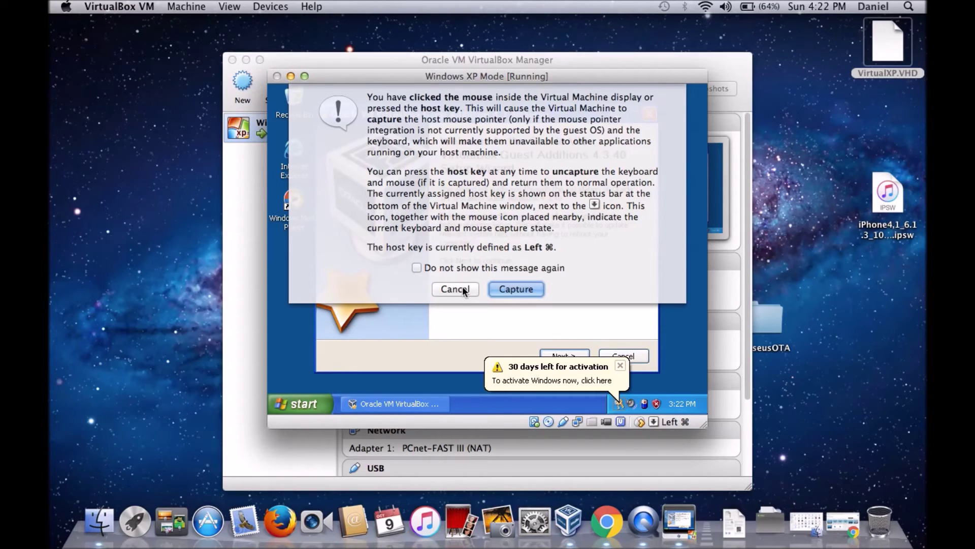
pyautogui.click(504, 286)
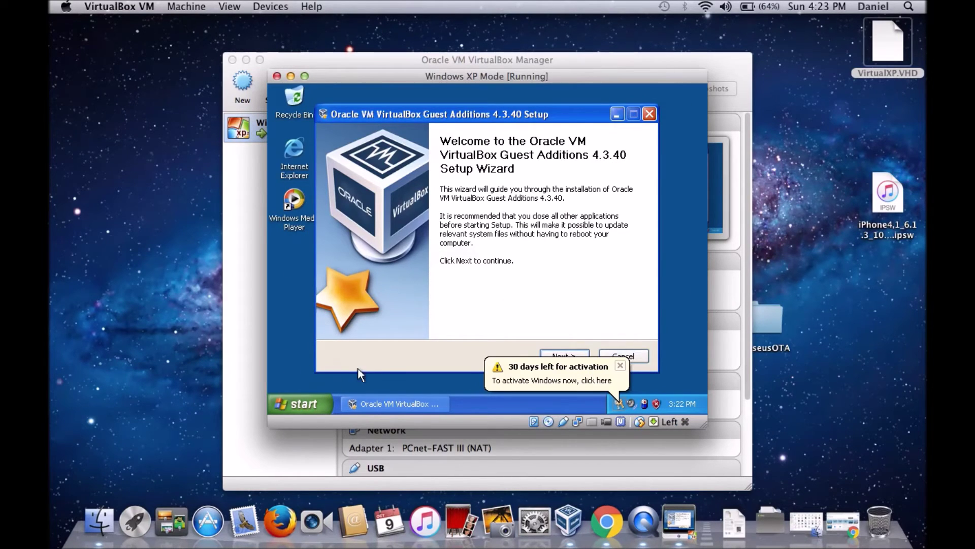
# Step: Start installing VirtualBox Guest Additions 4.3.40 with the default destination folder and components
pyautogui.click(578, 355)
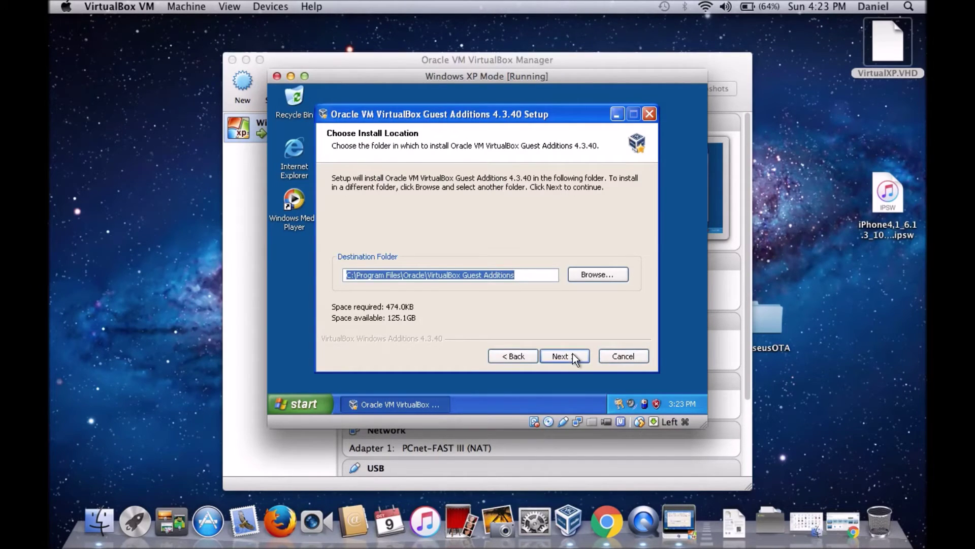
pyautogui.click(572, 353)
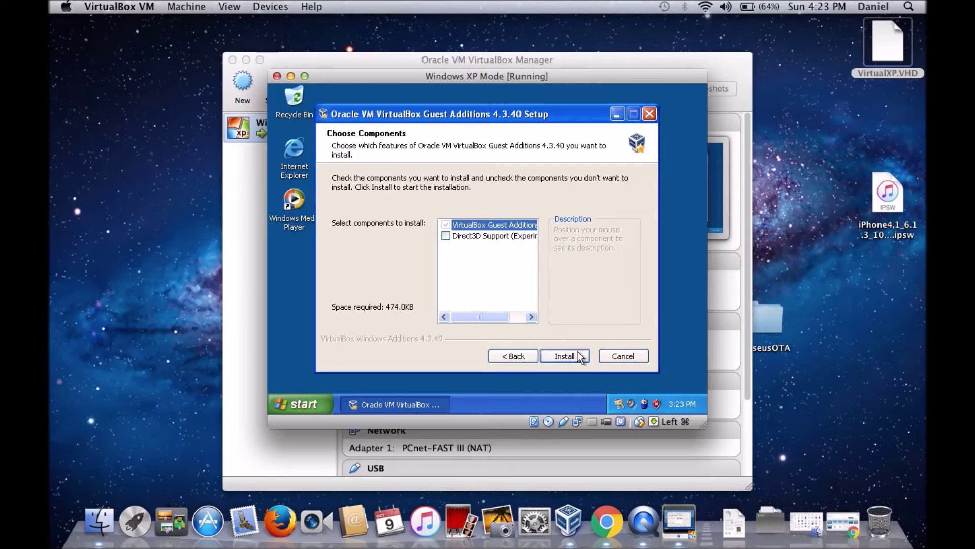
pyautogui.click(573, 357)
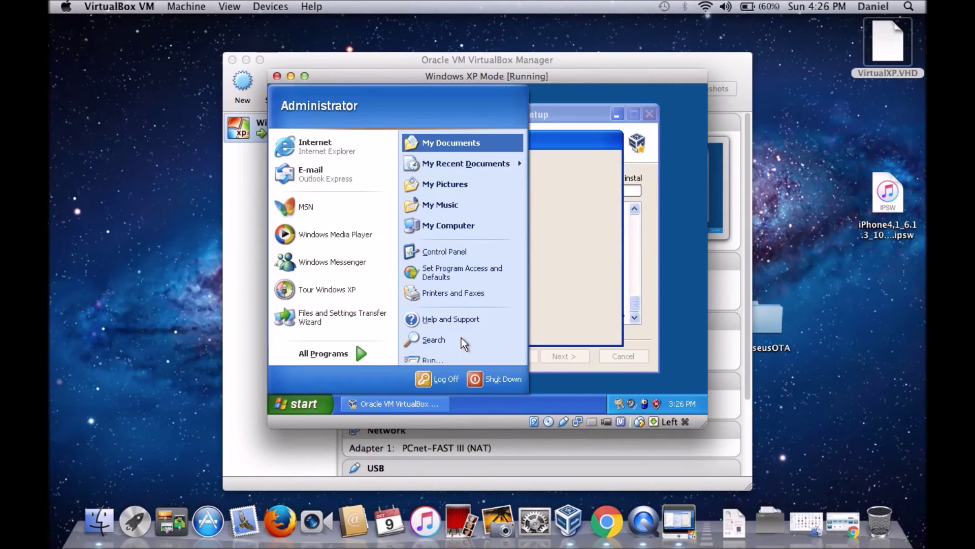
# Step: Continue anyway with the untested VirtualBox driver installations and finish the Guest Additions setup with Reboot now
pyautogui.click(583, 282)
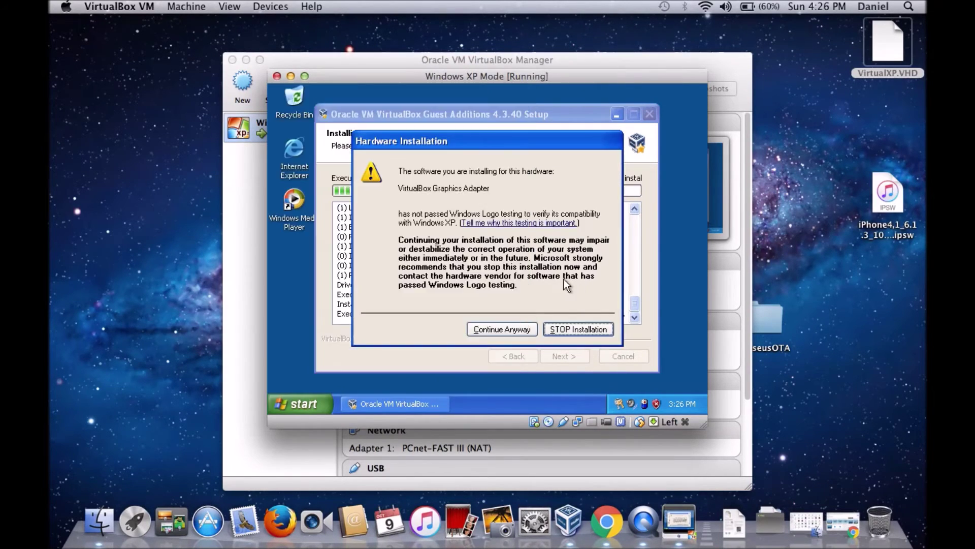
pyautogui.click(496, 328)
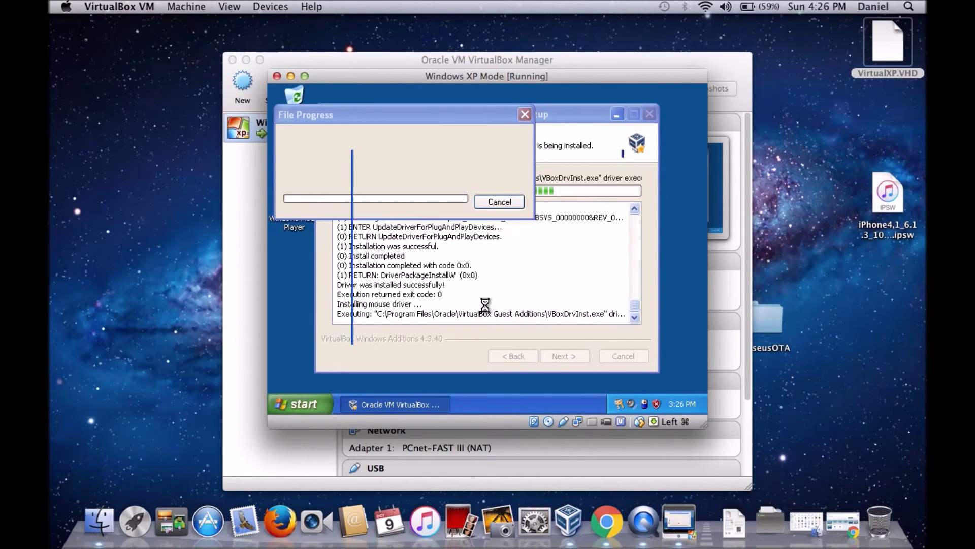
pyautogui.click(483, 334)
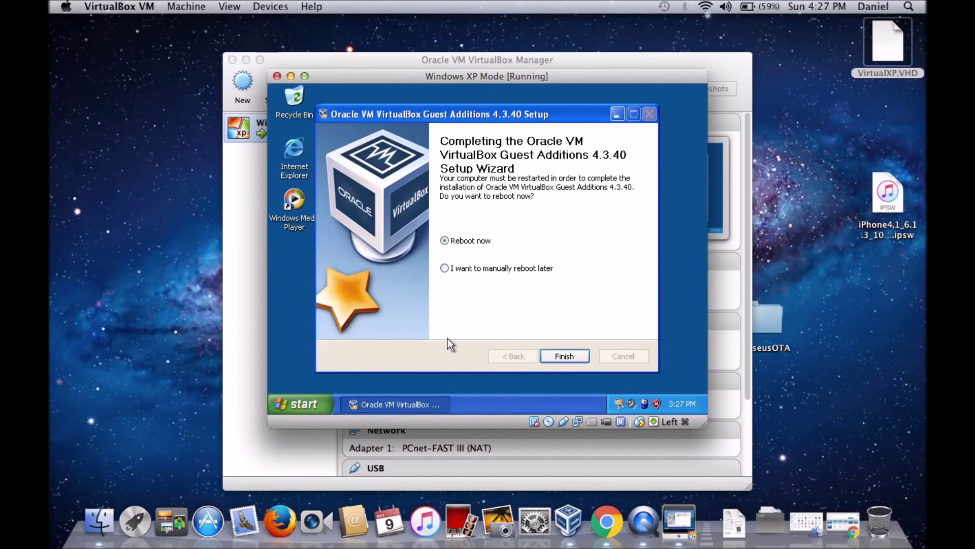
pyautogui.click(564, 358)
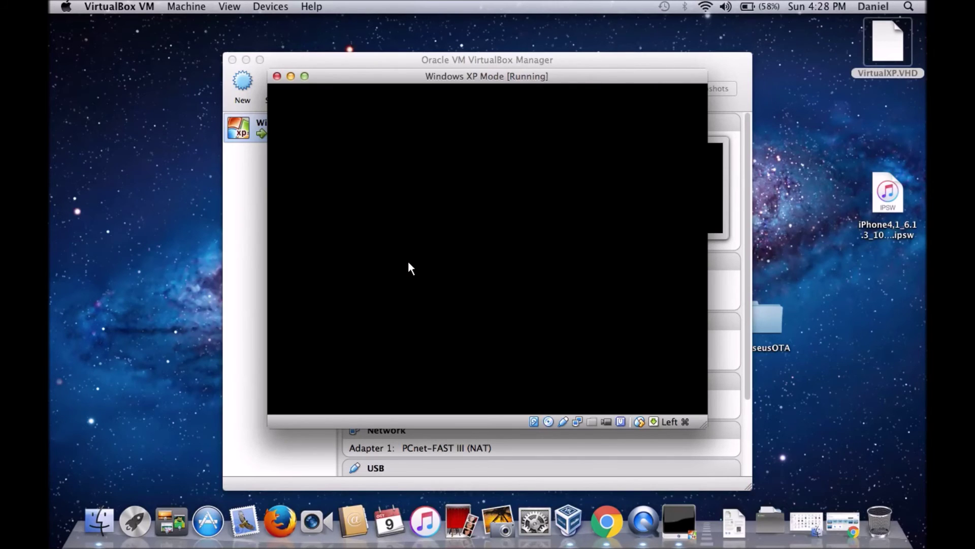
# Step: Return to the virtual machine window and turn mouse integration back on
pyautogui.click(791, 230)
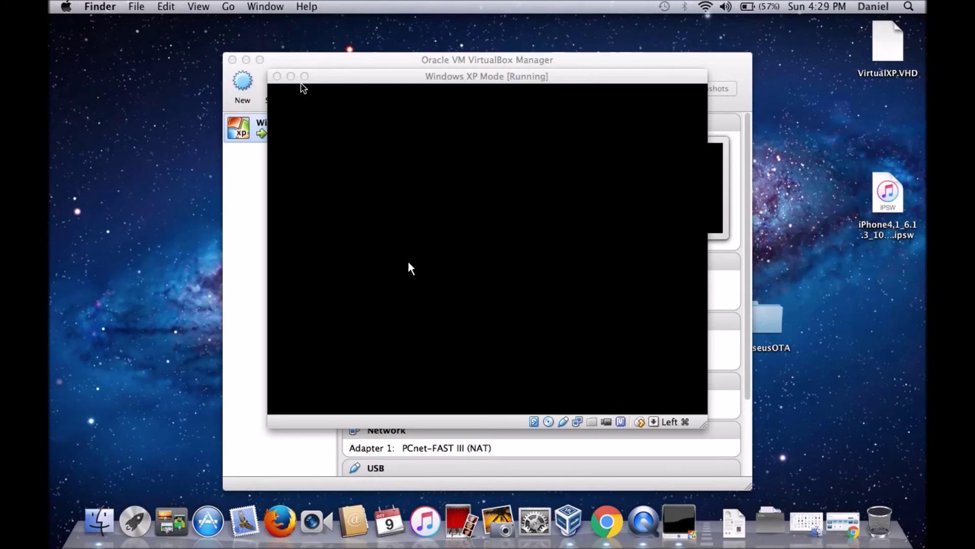
pyautogui.click(312, 76)
pyautogui.click(185, 8)
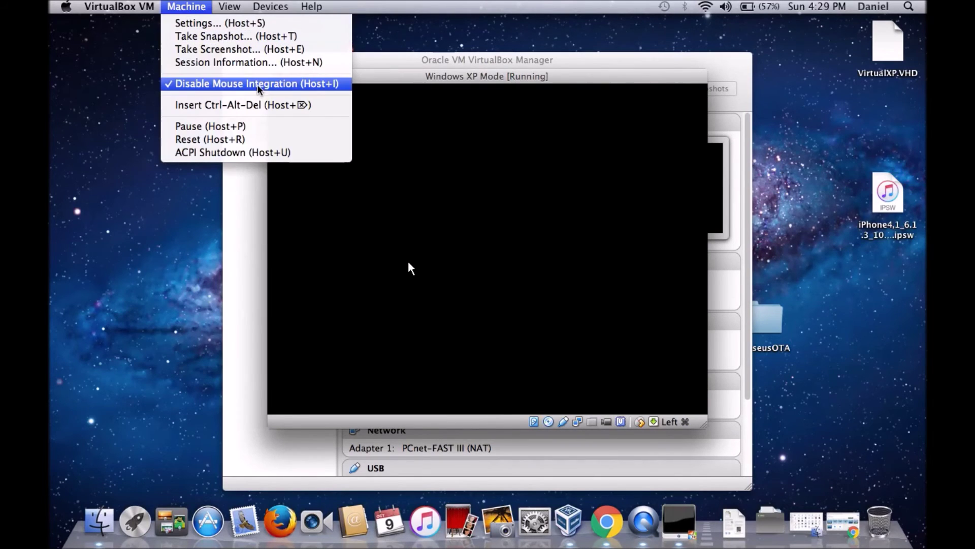
pyautogui.click(199, 83)
# Step: Reset the virtual machine stuck on a black screen and confirm the reset
pyautogui.click(184, 7)
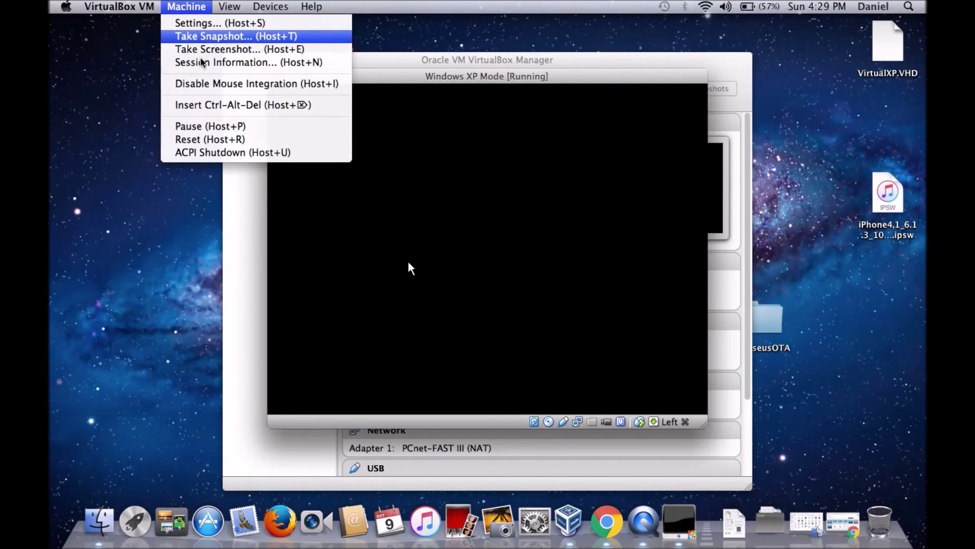
pyautogui.click(214, 140)
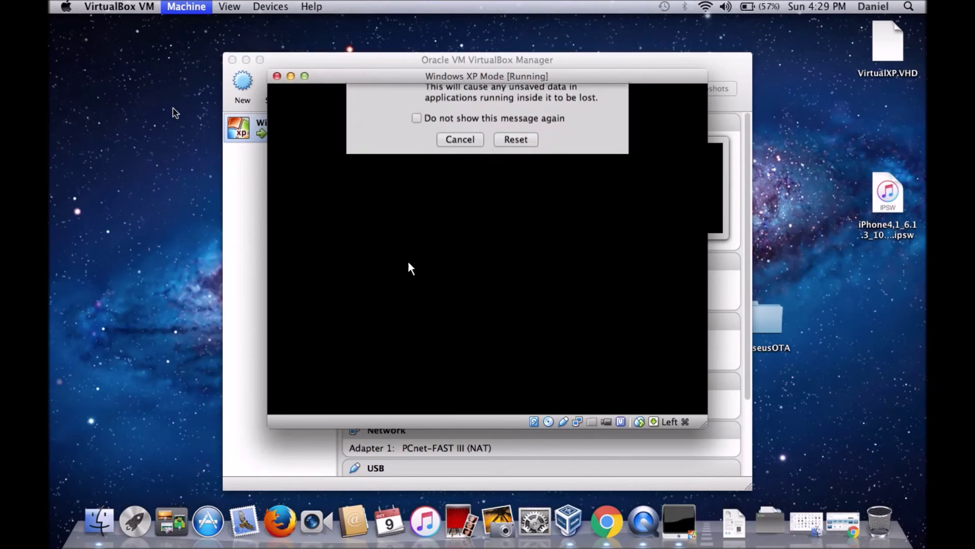
pyautogui.click(494, 202)
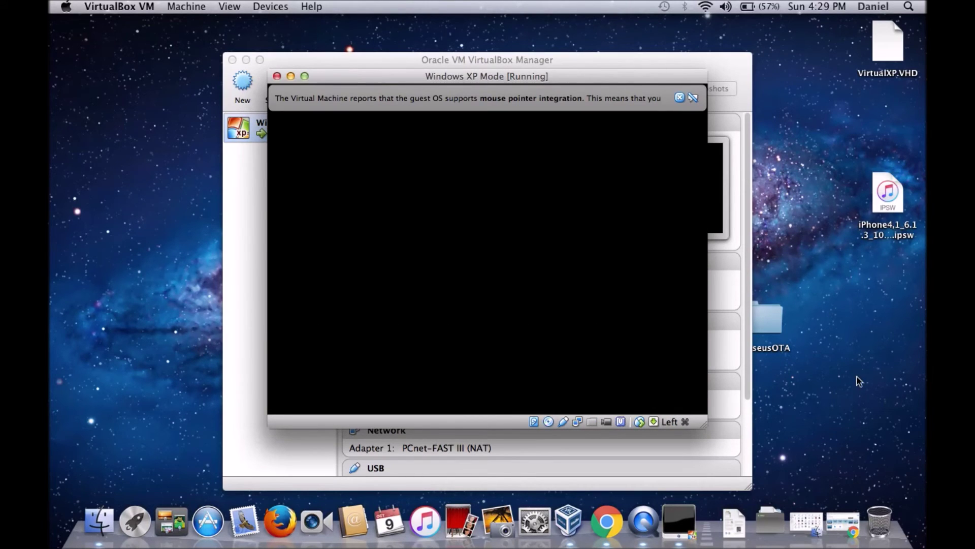
# Step: Dismiss the pointer integration message and log on to Windows XP with the Administrator account
pyautogui.moveTo(836, 496); pyautogui.dragTo(786, 410)
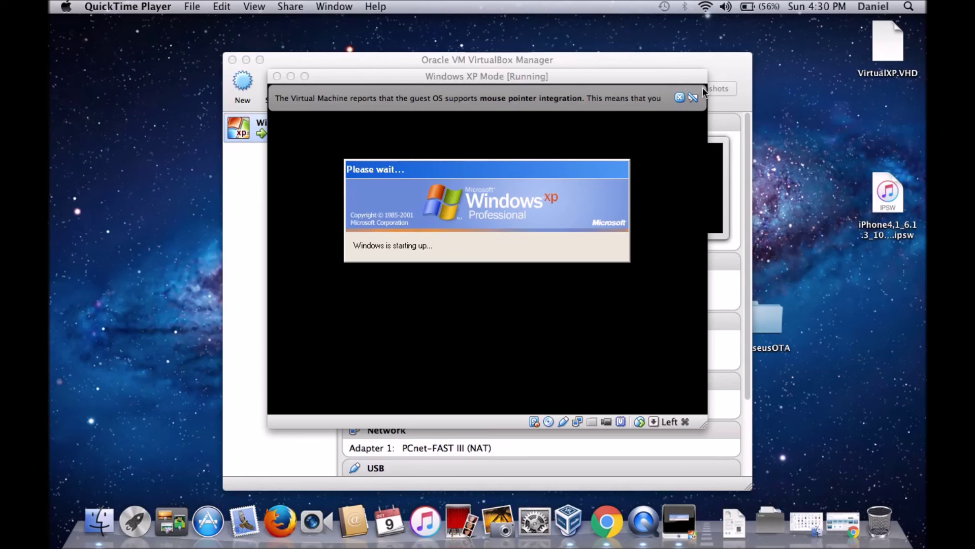
pyautogui.click(680, 97)
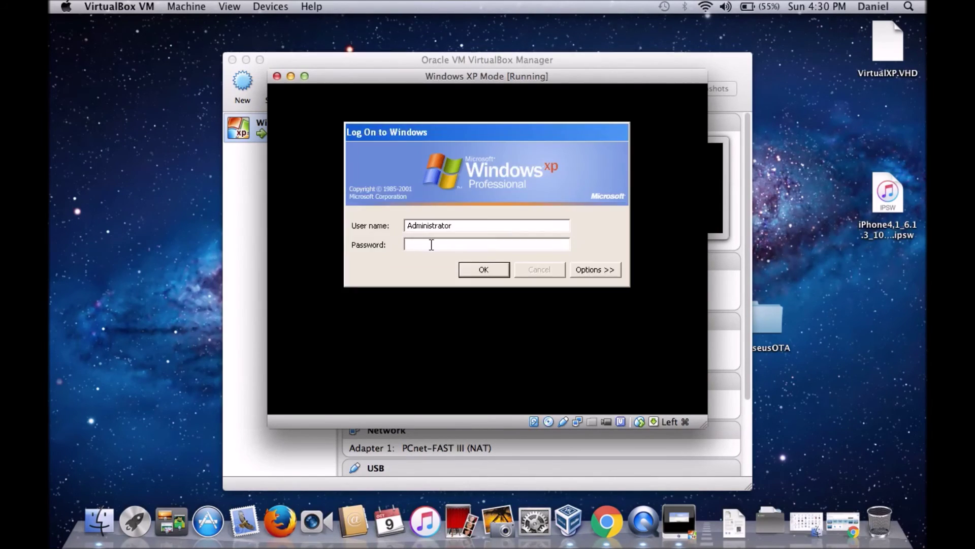
pyautogui.click(466, 271)
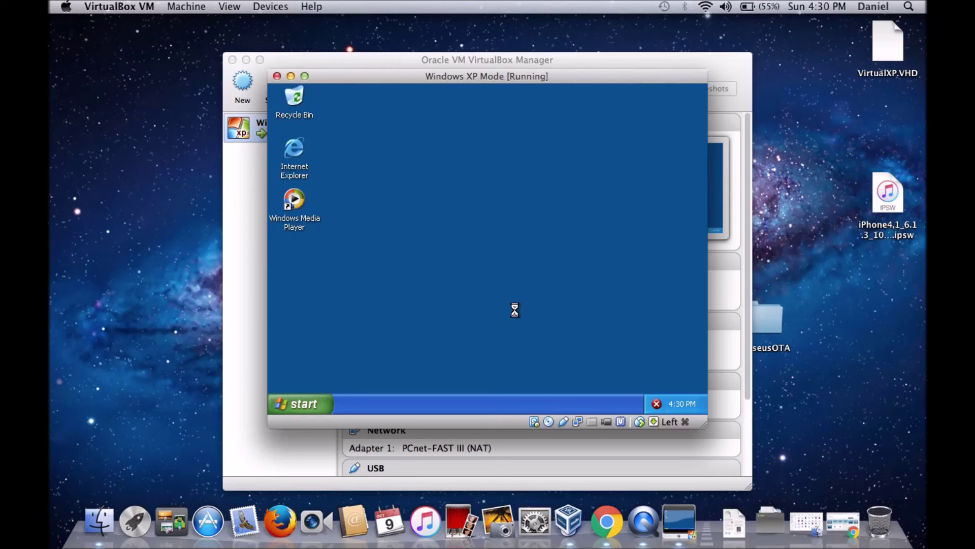
# Step: Let Windows automatically correct the screen resolution and color depth, keep the new settings, and close the CScript.exe window
pyautogui.rightClick(510, 293)
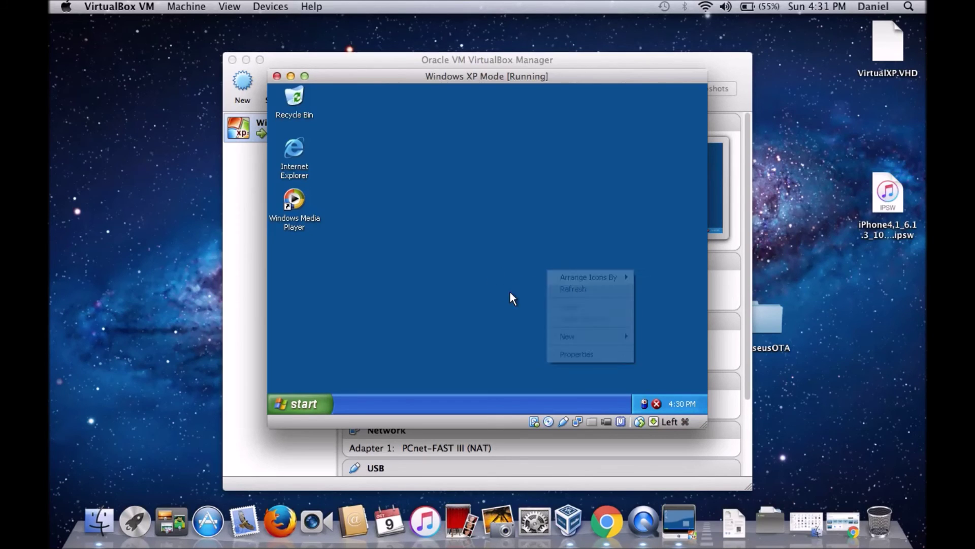
pyautogui.click(454, 308)
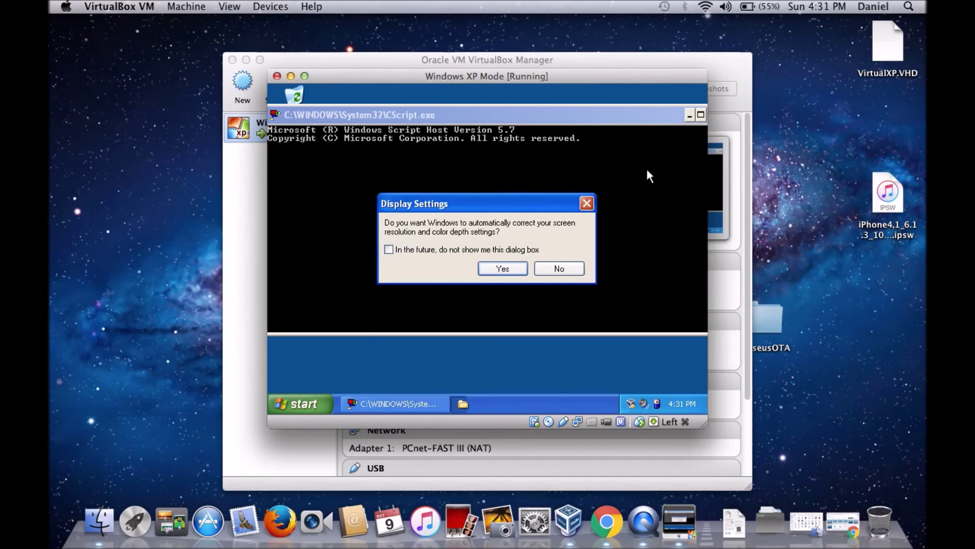
pyautogui.click(507, 269)
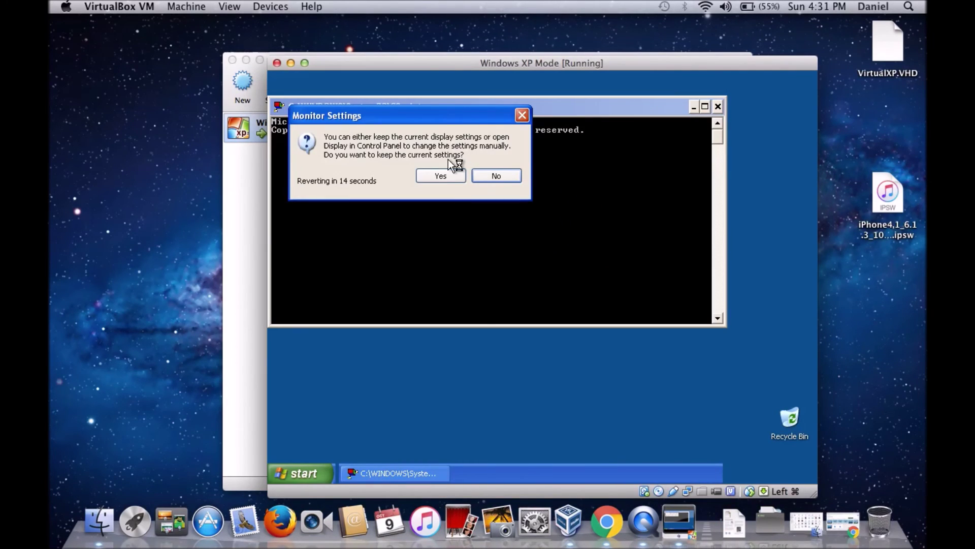
pyautogui.click(449, 176)
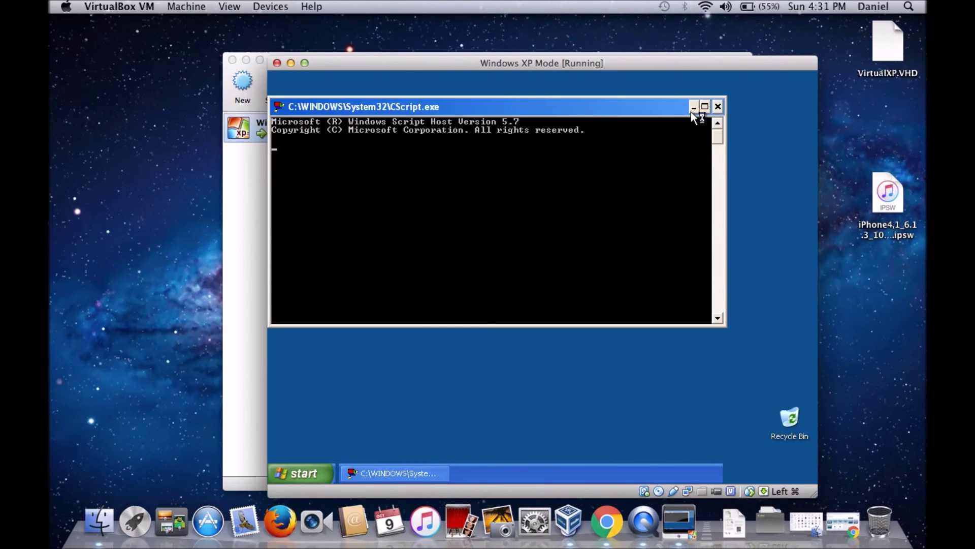
pyautogui.click(717, 107)
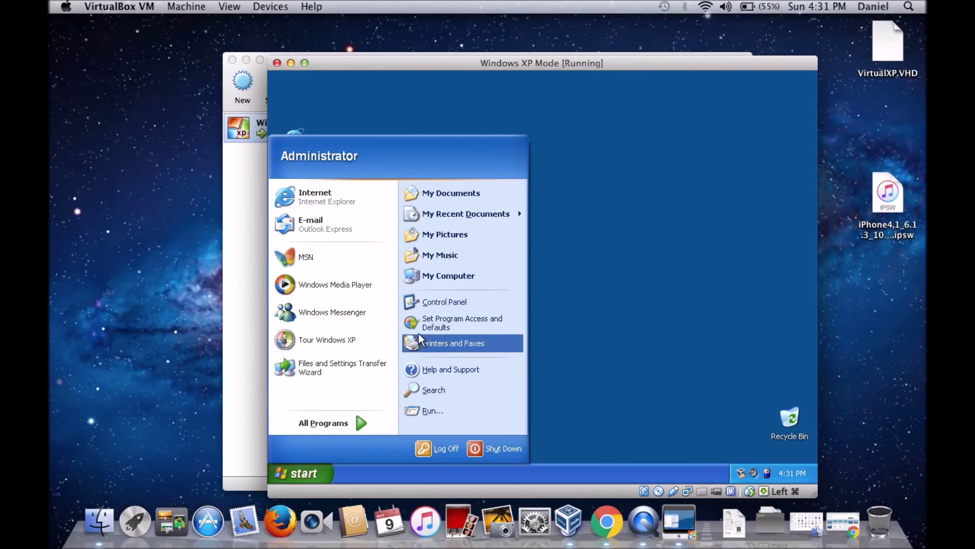
# Step: Try to raise the screen resolution in the Windows XP display settings
pyautogui.click(428, 303)
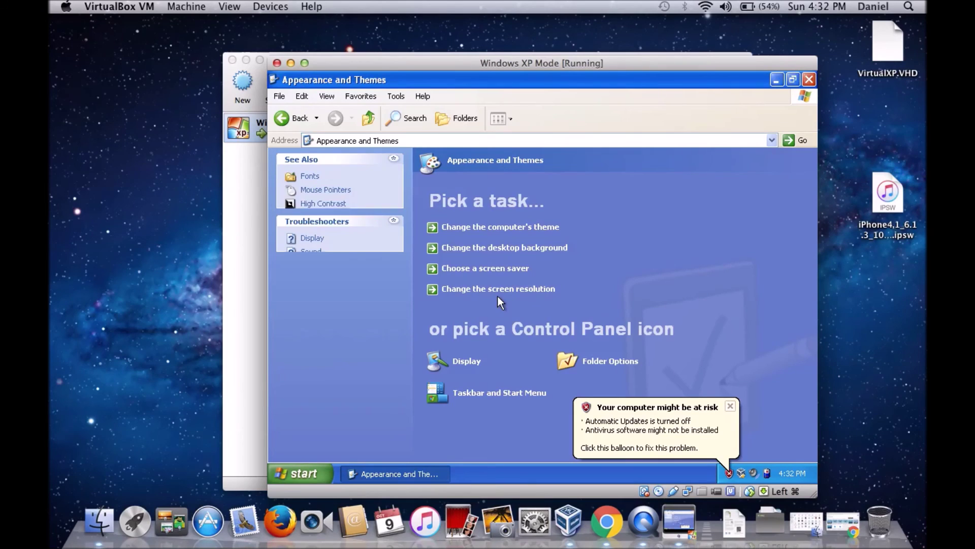
pyautogui.click(497, 290)
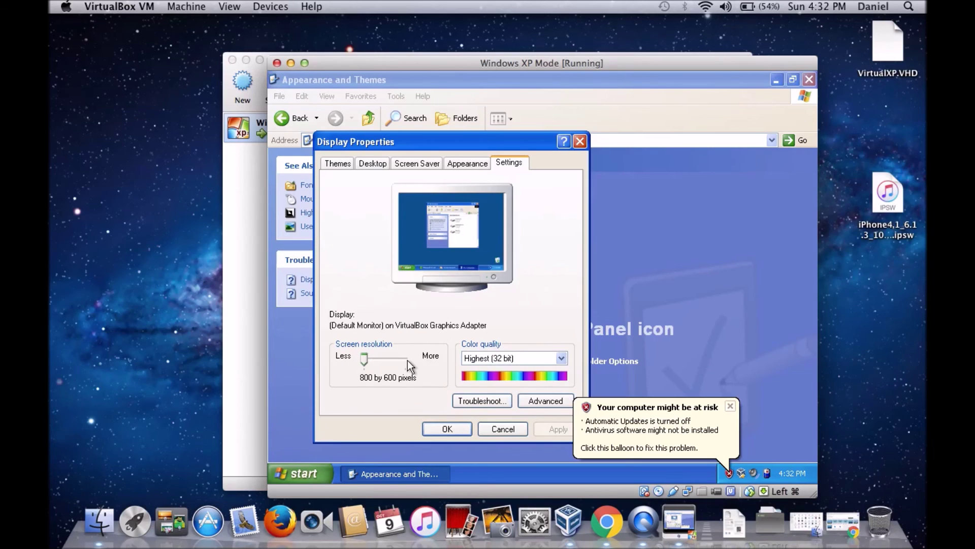
pyautogui.click(370, 359)
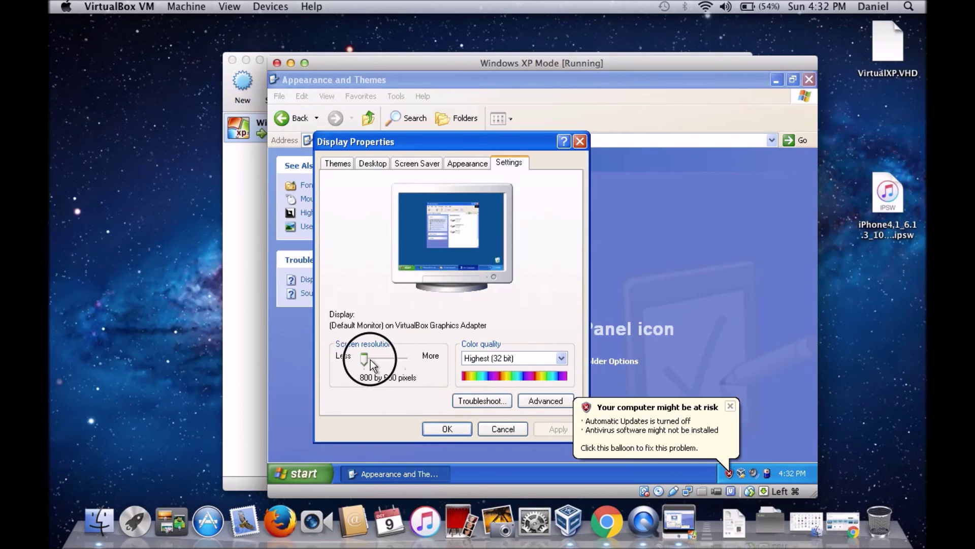
pyautogui.moveTo(365, 355); pyautogui.dragTo(387, 358)
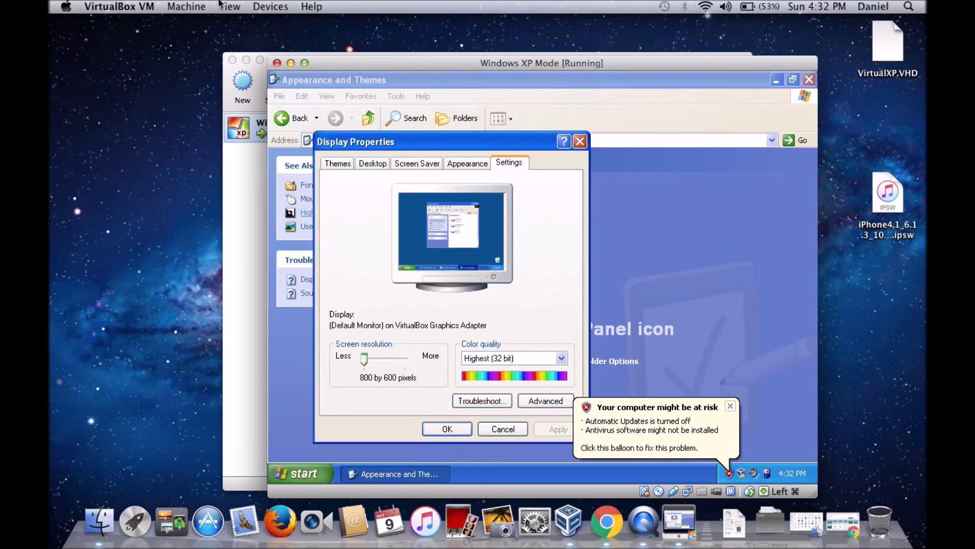
# Step: Switch the virtual machine to fullscreen and confirm the switch
pyautogui.click(202, 9)
pyautogui.moveTo(230, 7)
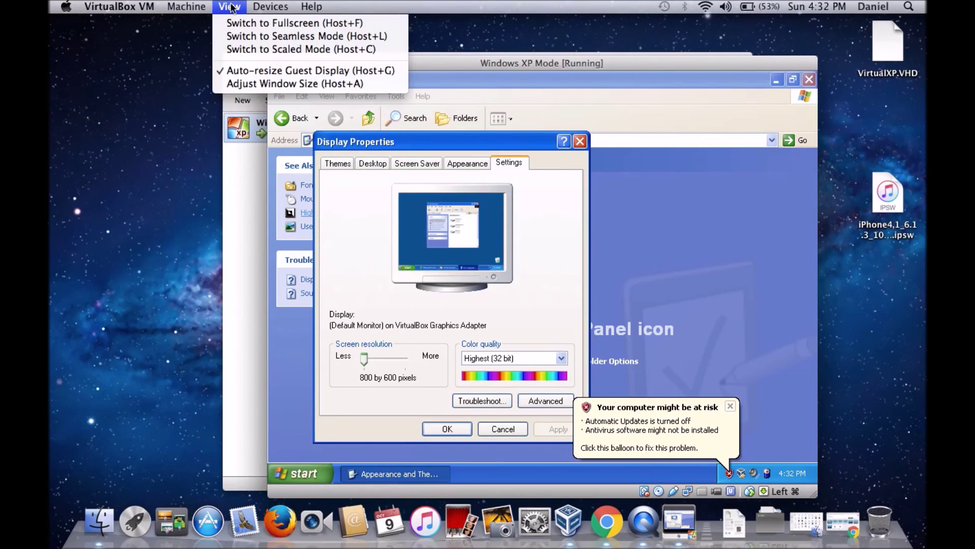
pyautogui.click(239, 26)
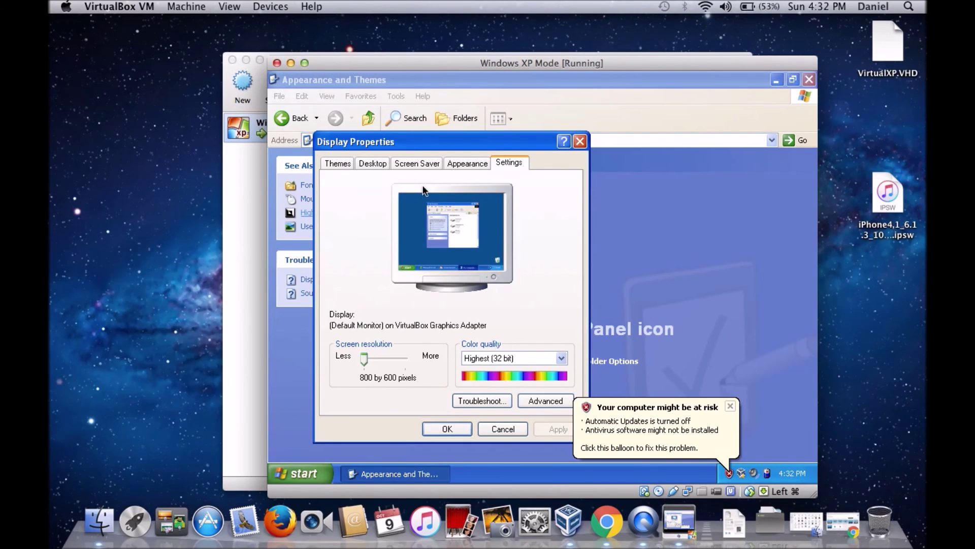
pyautogui.click(560, 210)
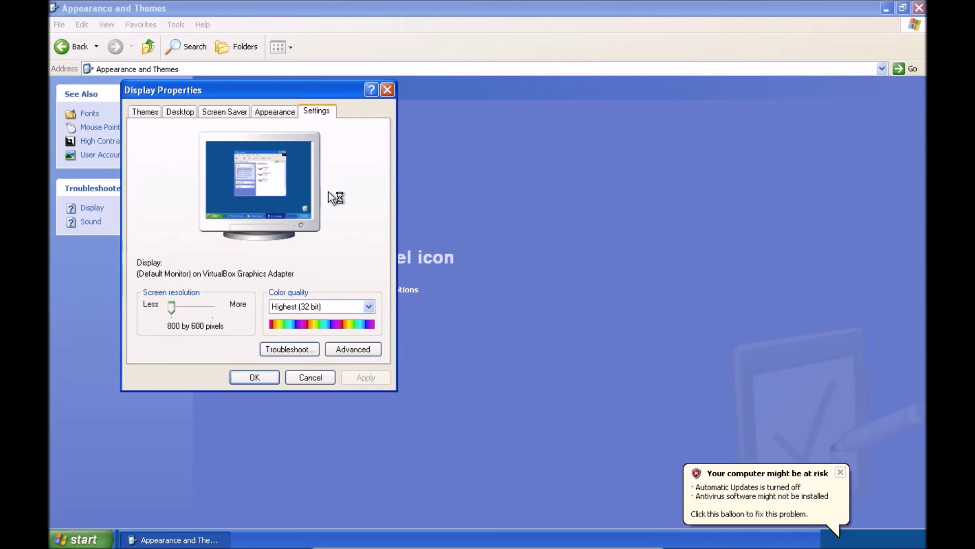
# Step: Close the Display Properties dialog and the Appearance and Themes window to return to the desktop
pyautogui.click(386, 91)
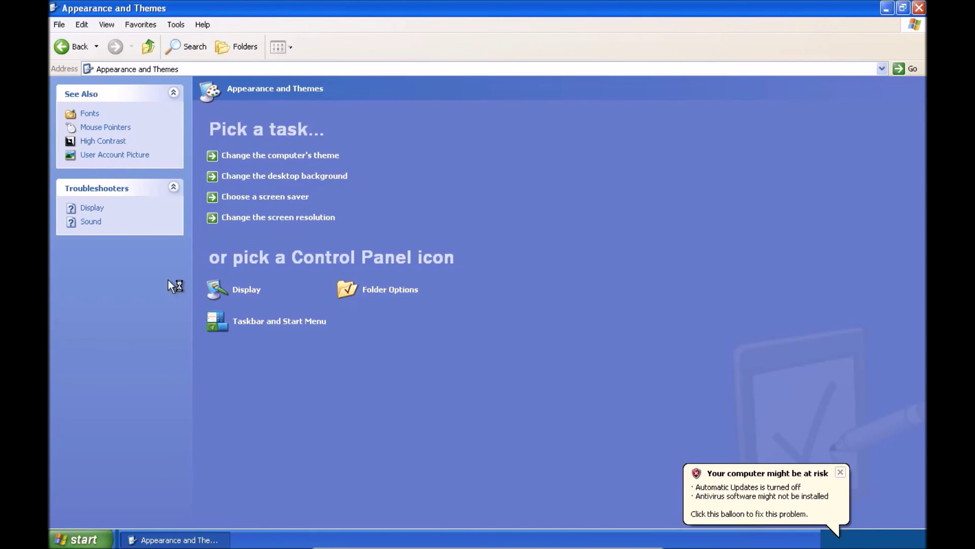
pyautogui.click(89, 538)
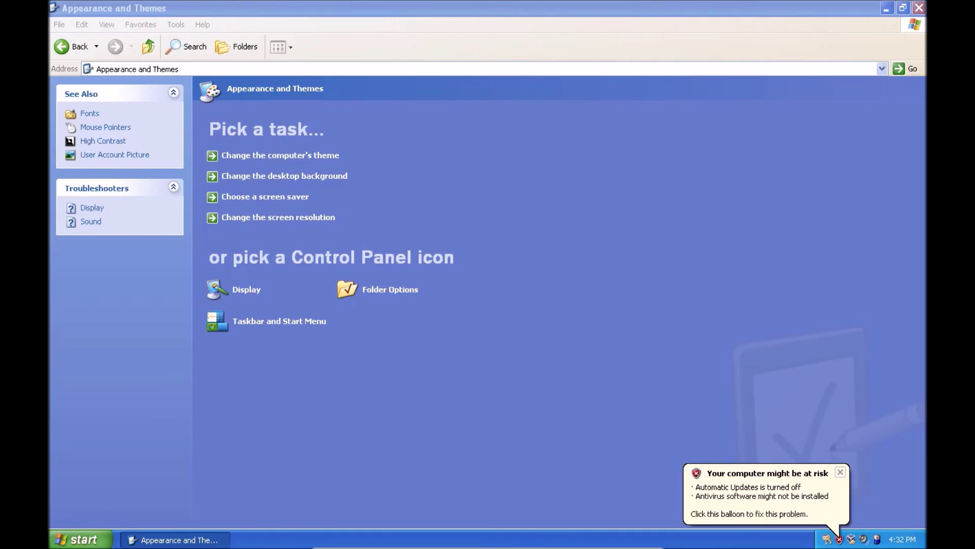
pyautogui.click(557, 238)
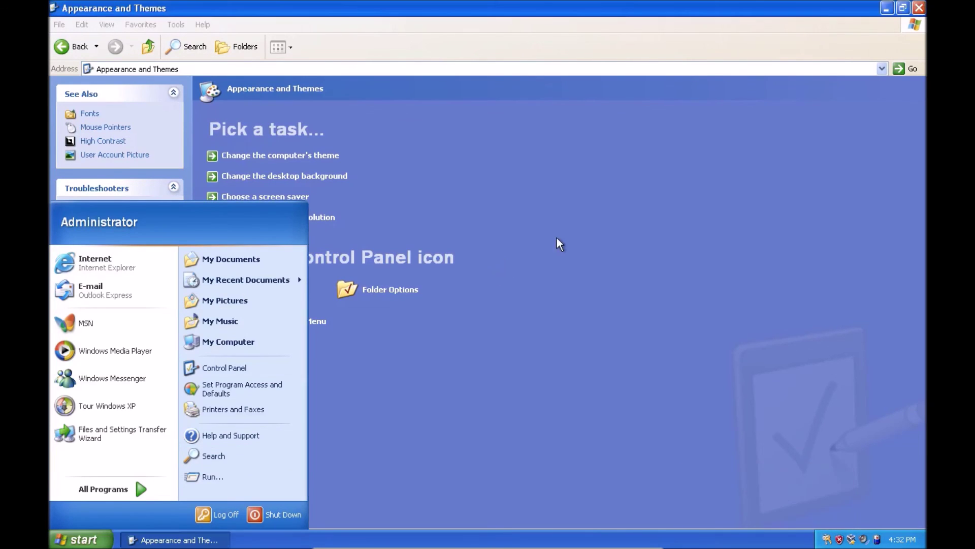
pyautogui.click(919, 8)
pyautogui.moveTo(464, 246); pyautogui.dragTo(355, 184)
pyautogui.click(827, 501)
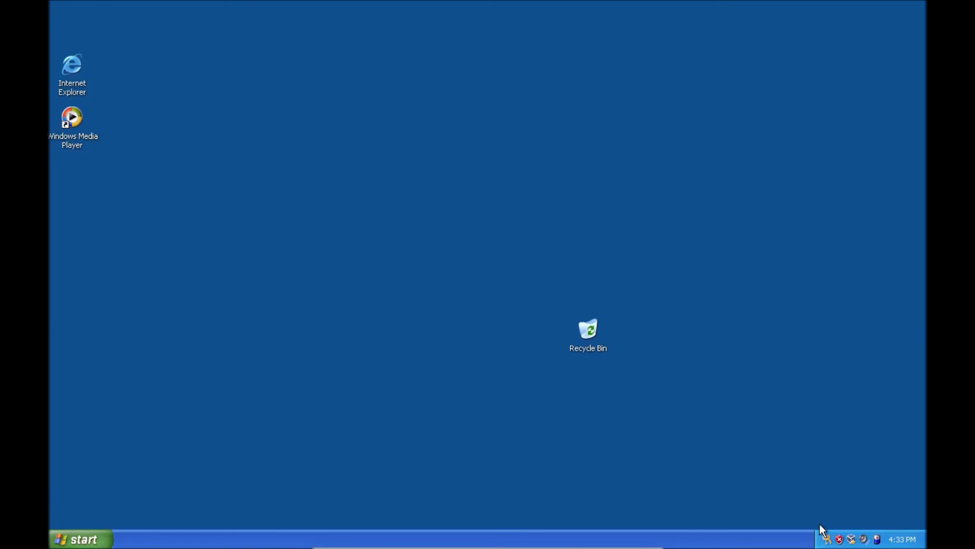